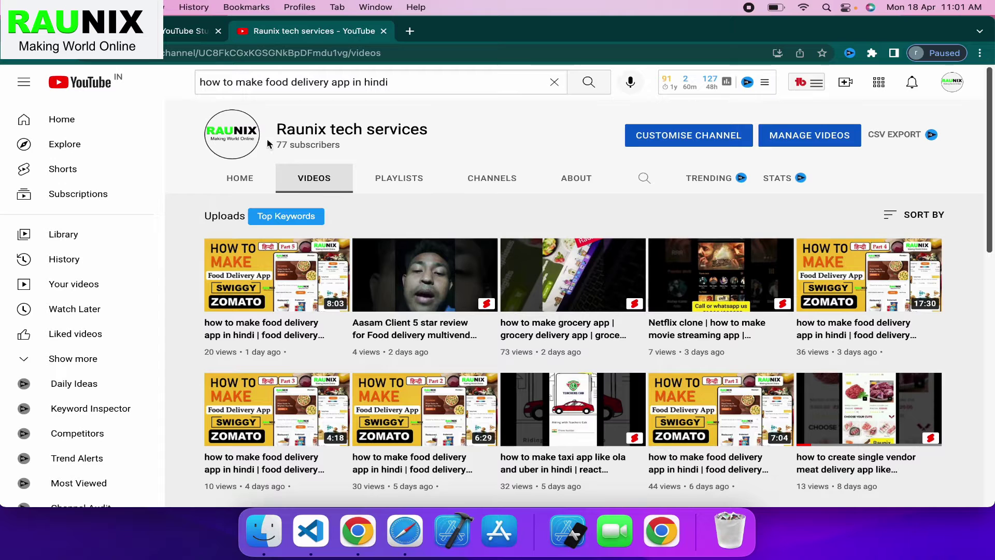
# Step: Open the gronix > gronix > User app and web folder as the VS Code project
pyautogui.click(311, 537)
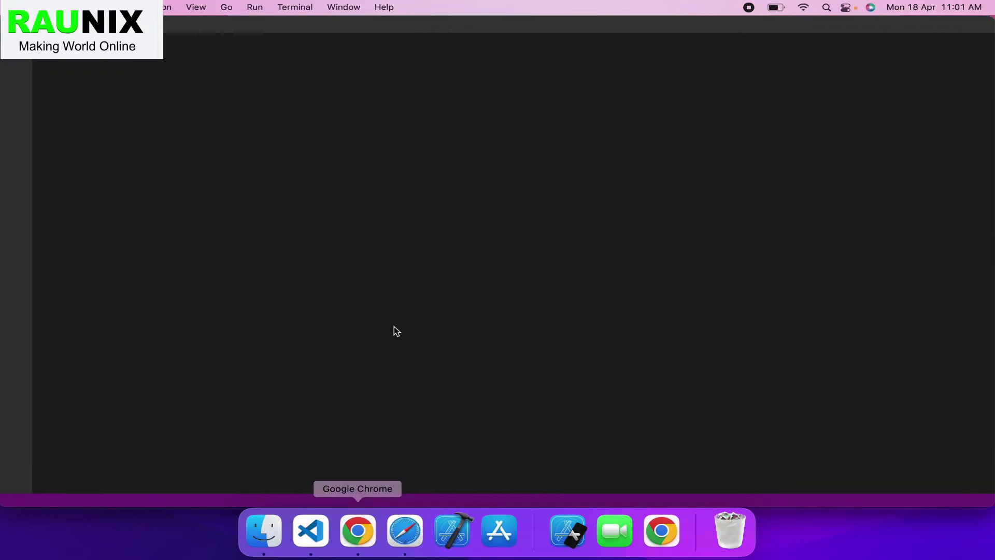
pyautogui.click(187, 210)
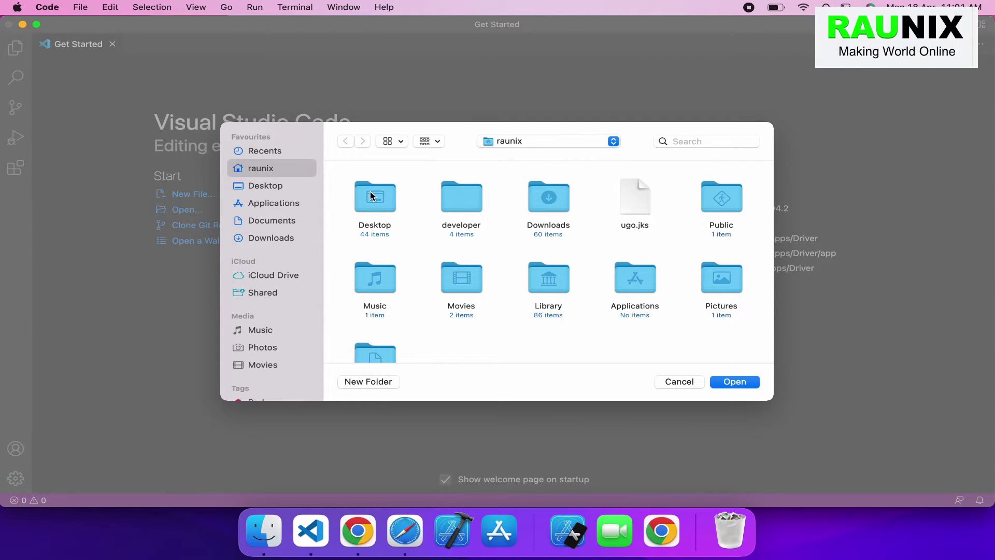
pyautogui.doubleClick(380, 290)
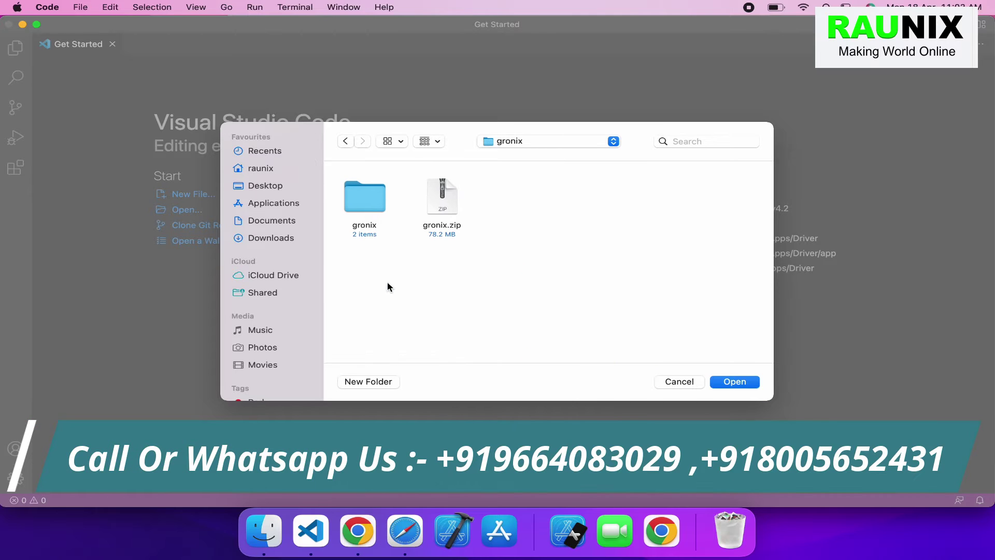
pyautogui.doubleClick(377, 196)
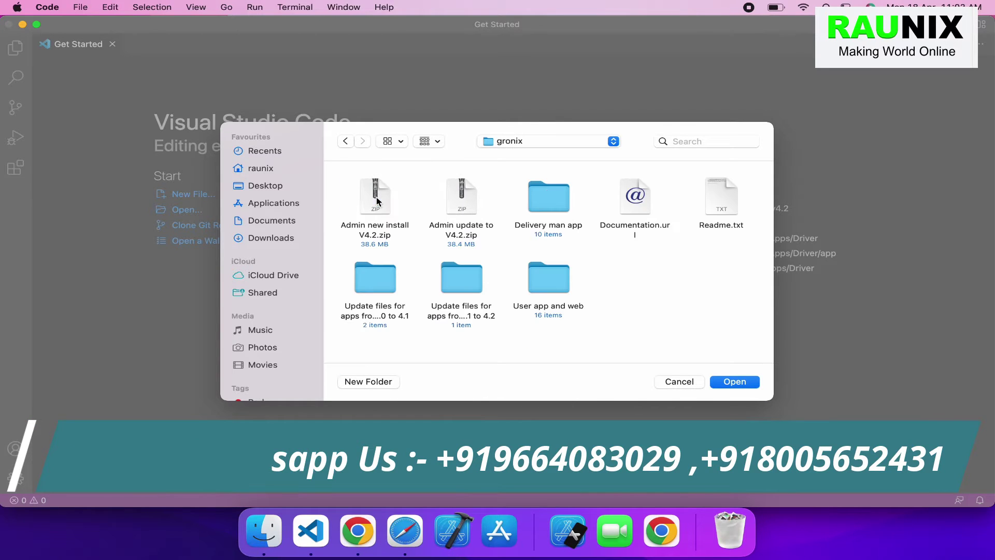
pyautogui.doubleClick(557, 287)
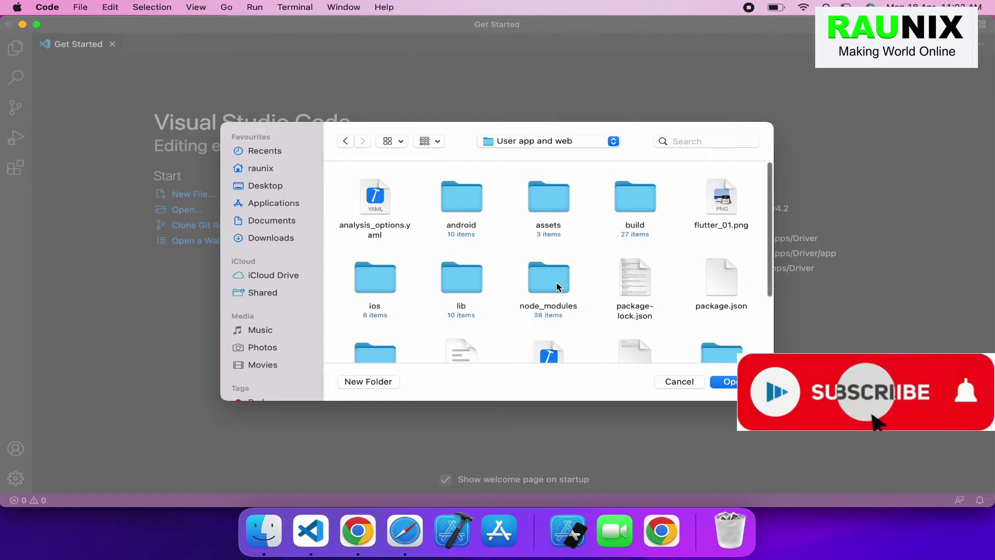
pyautogui.press('Return')
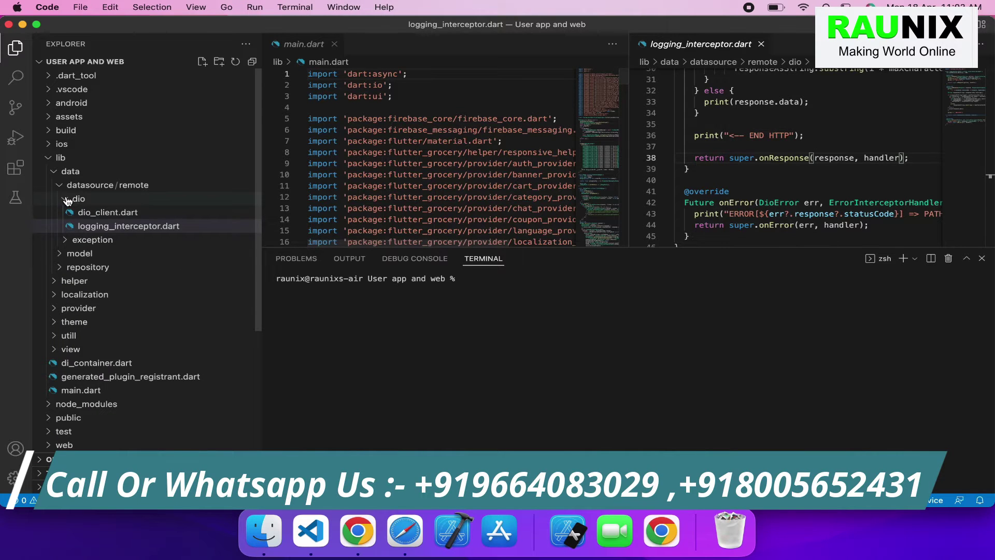
# Step: Collapse the dio, data and lib folders in the Explorer tree
pyautogui.click(68, 201)
pyautogui.click(60, 184)
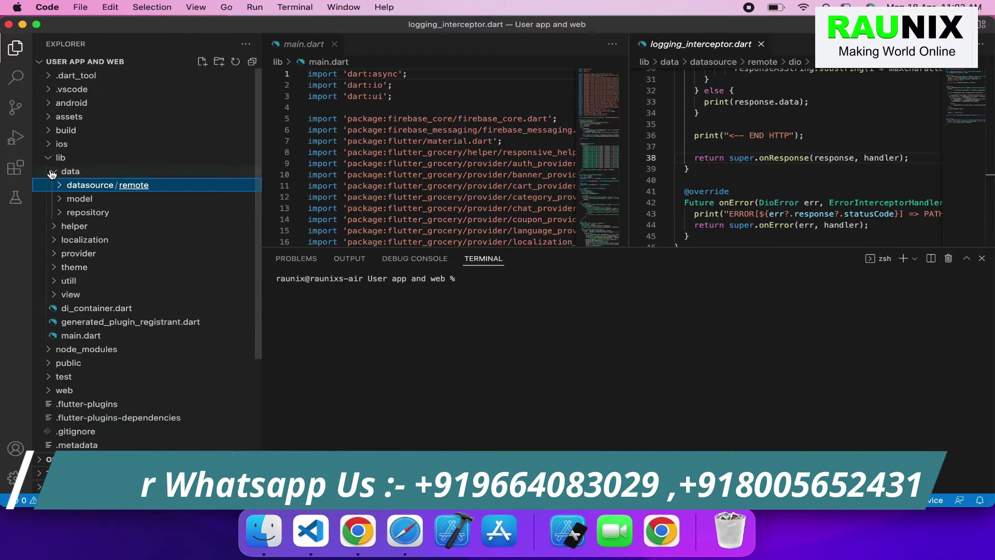
pyautogui.click(53, 172)
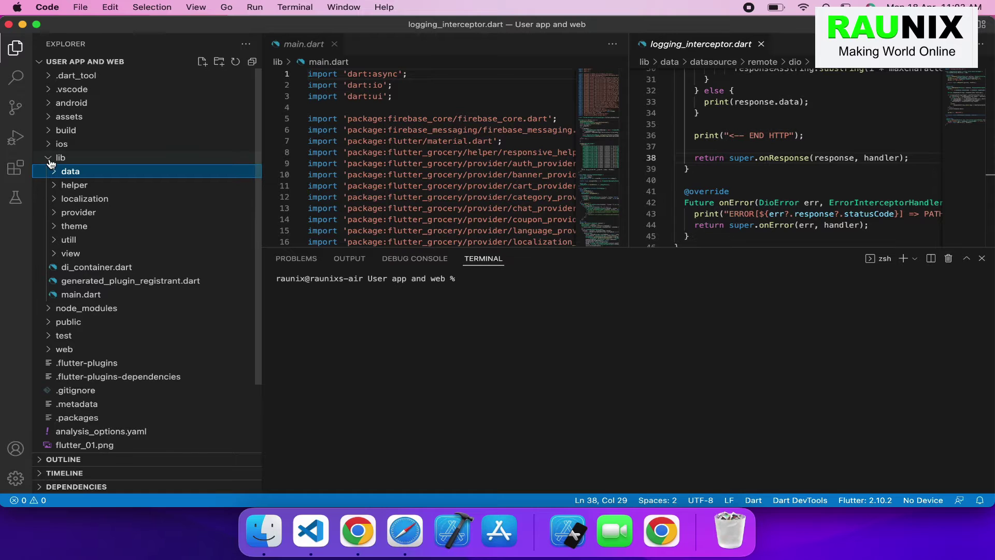
pyautogui.click(49, 159)
pyautogui.click(50, 159)
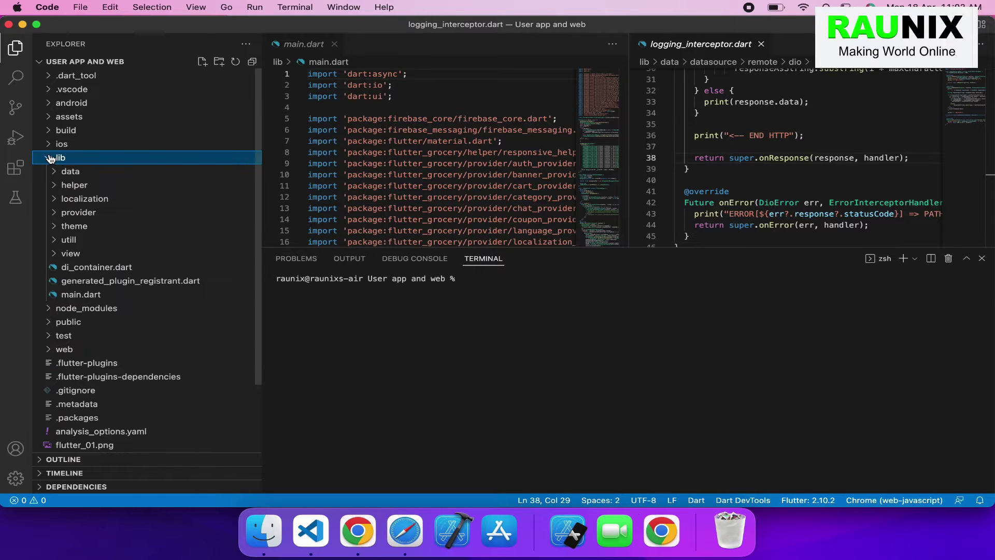
# Step: Show main.dart in a single editor and bring up the run device picker
pyautogui.click(87, 296)
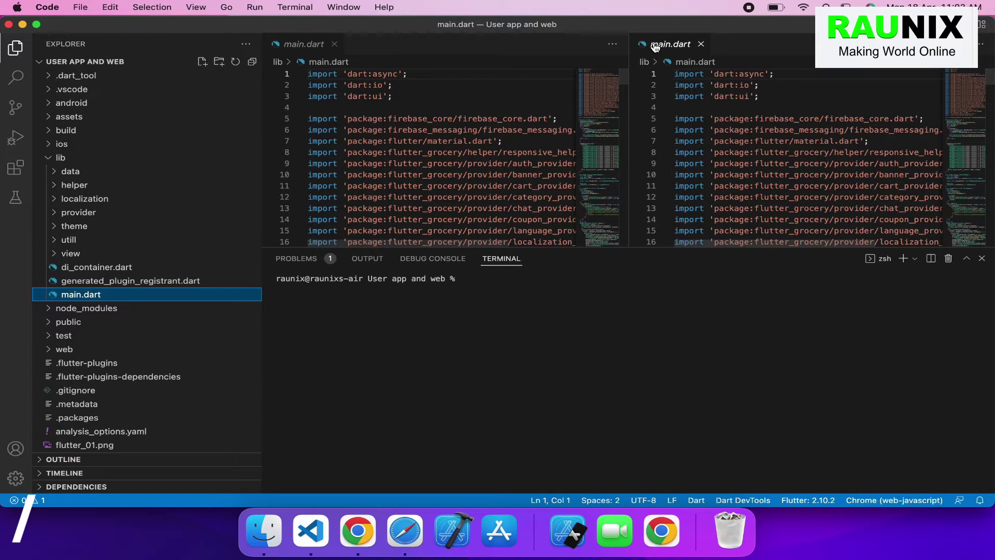
pyautogui.click(333, 44)
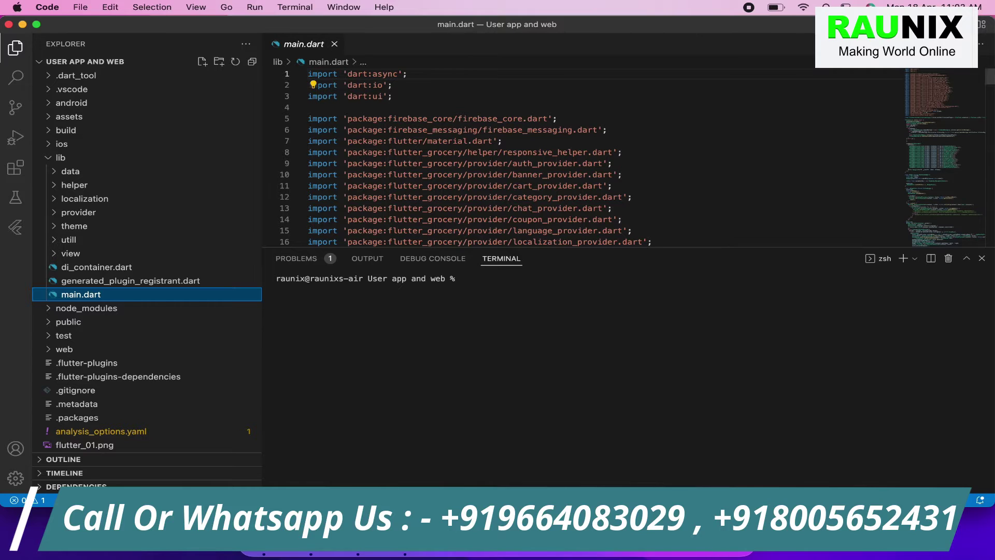
pyautogui.click(884, 502)
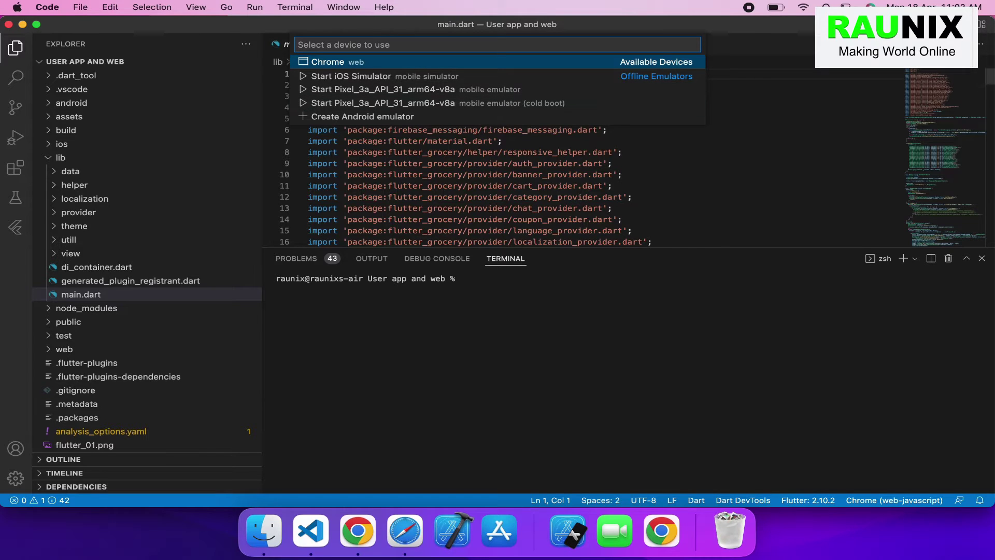
# Step: Start debugging the Flutter app on Chrome (web) with F5
pyautogui.press('F5')
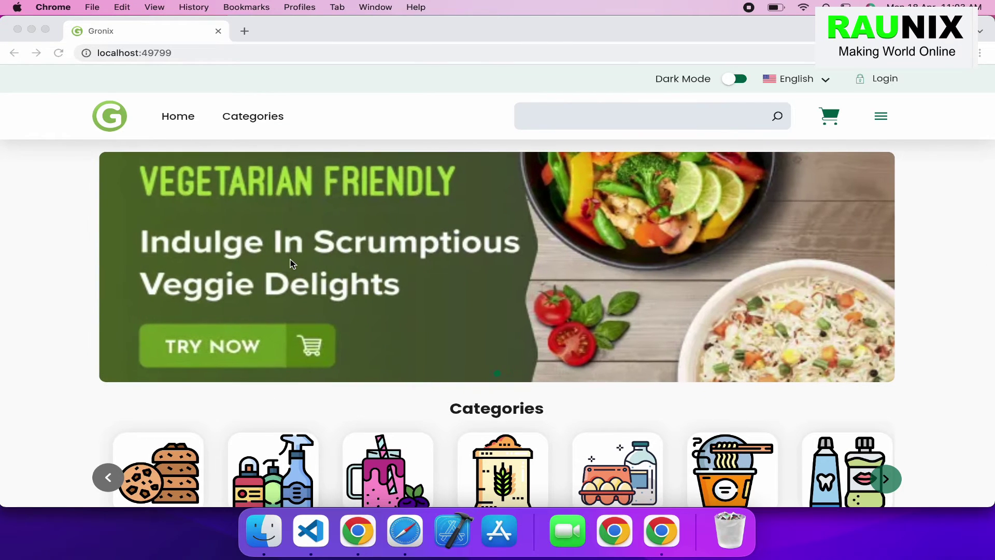
pyautogui.scroll(-2, 298, 331)
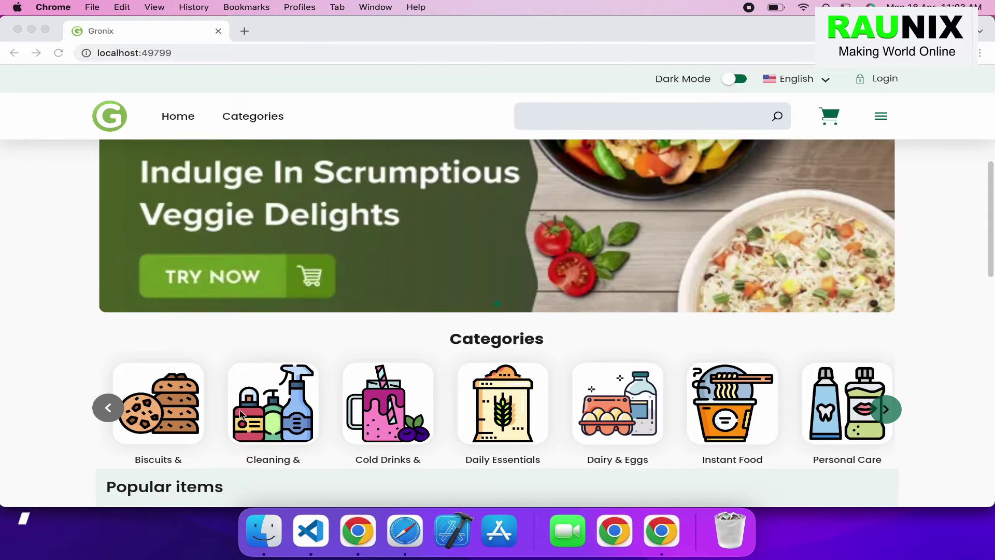
pyautogui.scroll(-3, 207, 435)
pyautogui.scroll(-1, 207, 435)
pyautogui.scroll(-2, 257, 431)
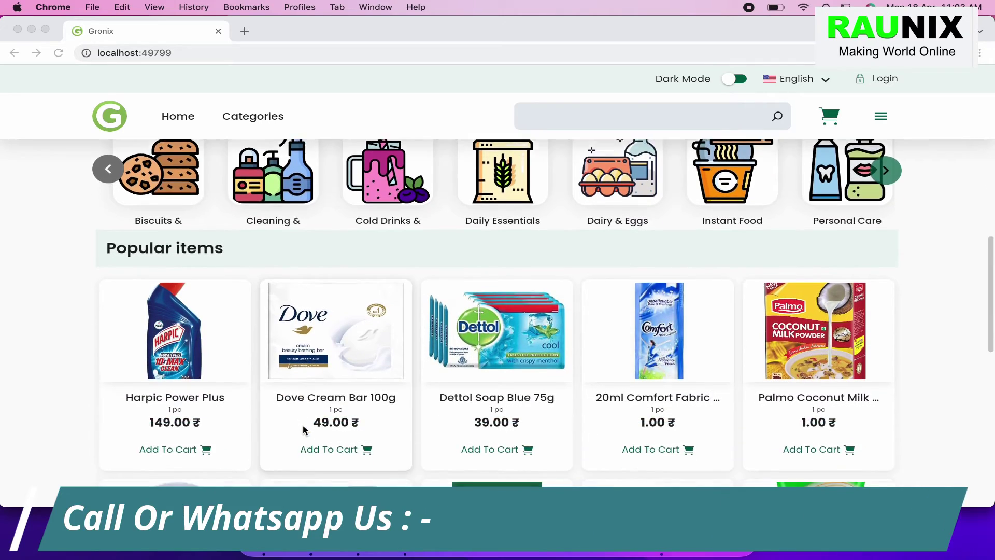
pyautogui.scroll(-2, 303, 427)
pyautogui.scroll(-2, 304, 430)
pyautogui.scroll(2, 302, 430)
pyautogui.scroll(5, 303, 430)
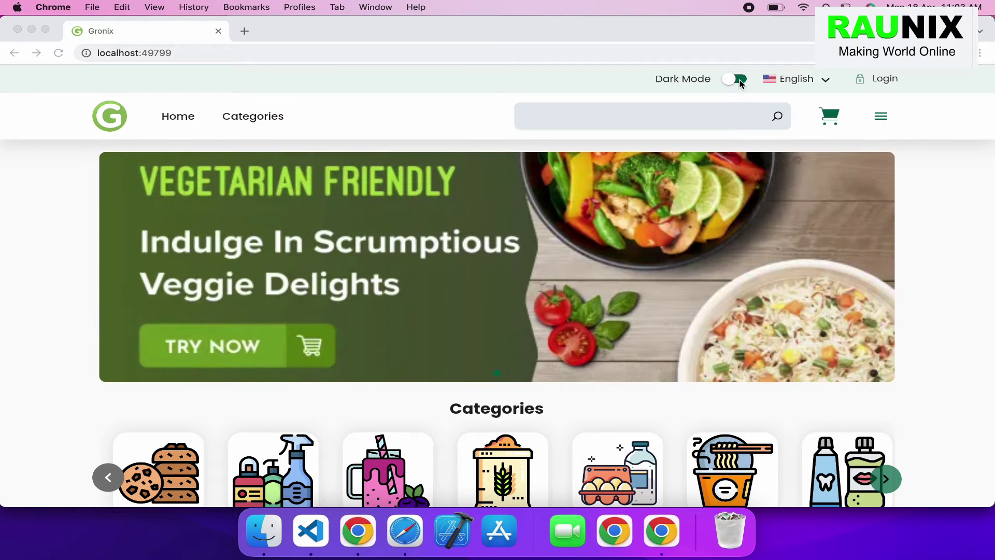
pyautogui.click(743, 81)
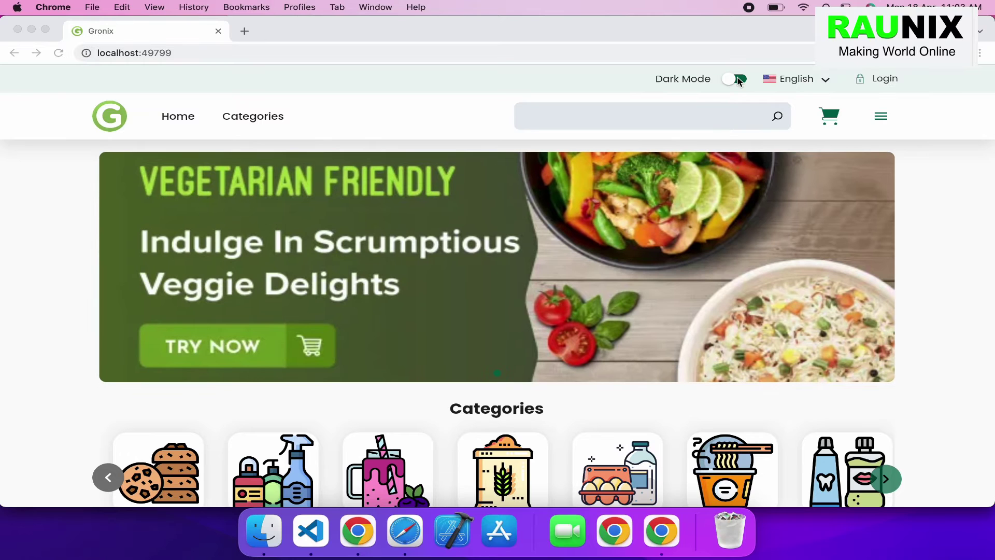
pyautogui.click(592, 83)
pyautogui.click(311, 531)
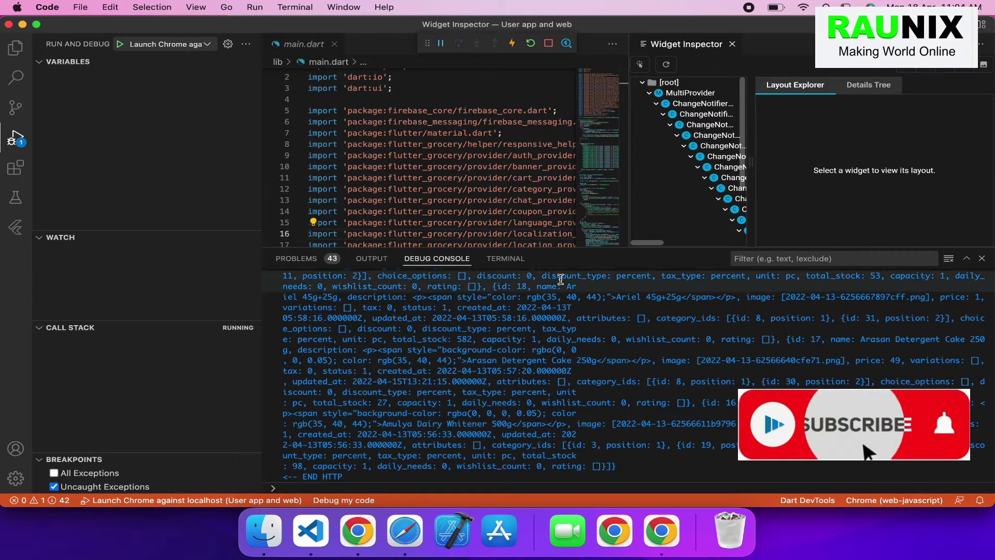
pyautogui.click(659, 531)
pyautogui.click(817, 79)
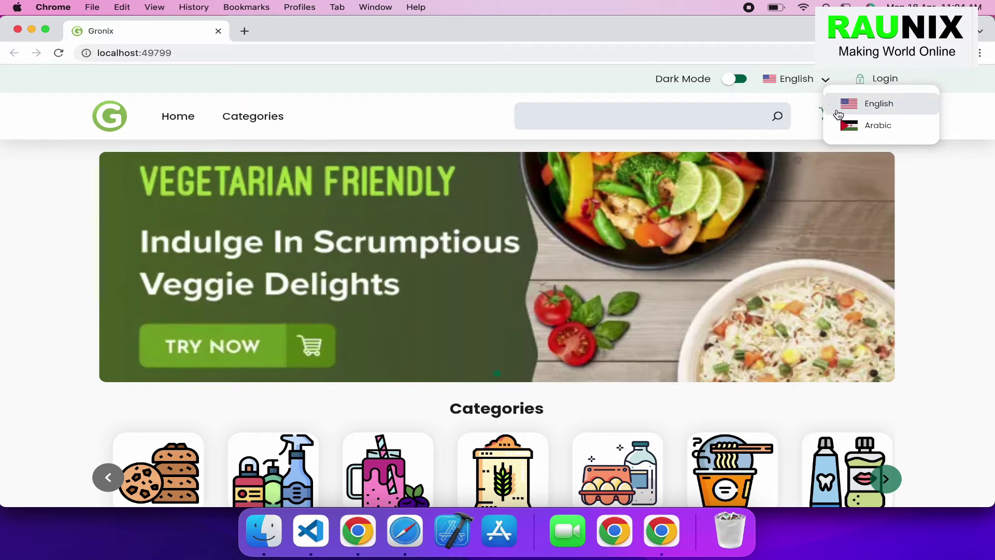
pyautogui.click(826, 83)
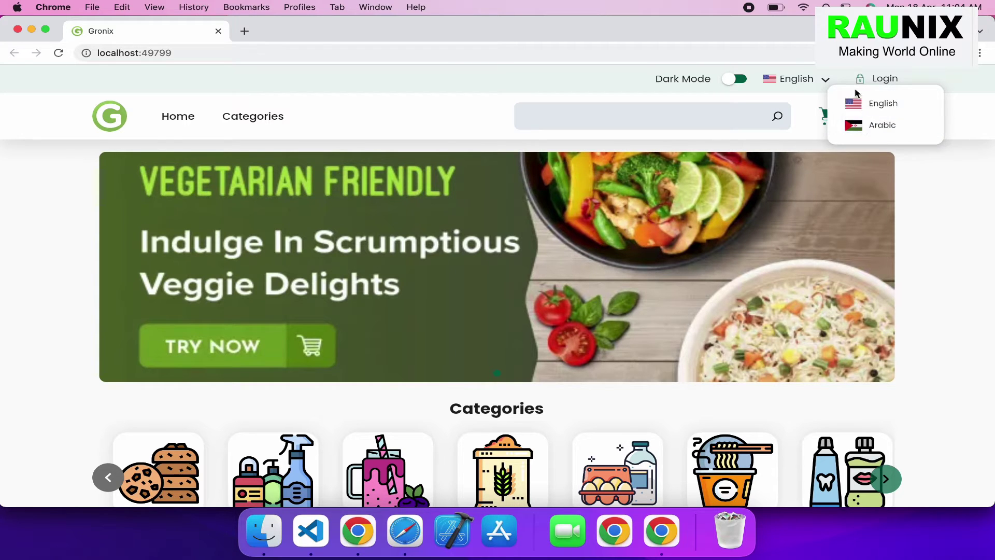
pyautogui.click(826, 82)
pyautogui.click(817, 91)
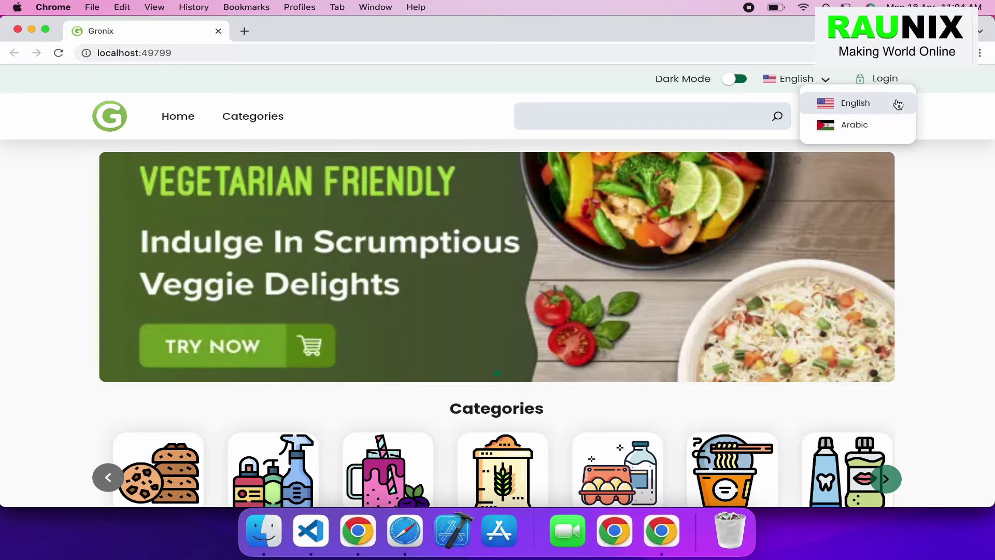
pyautogui.click(913, 153)
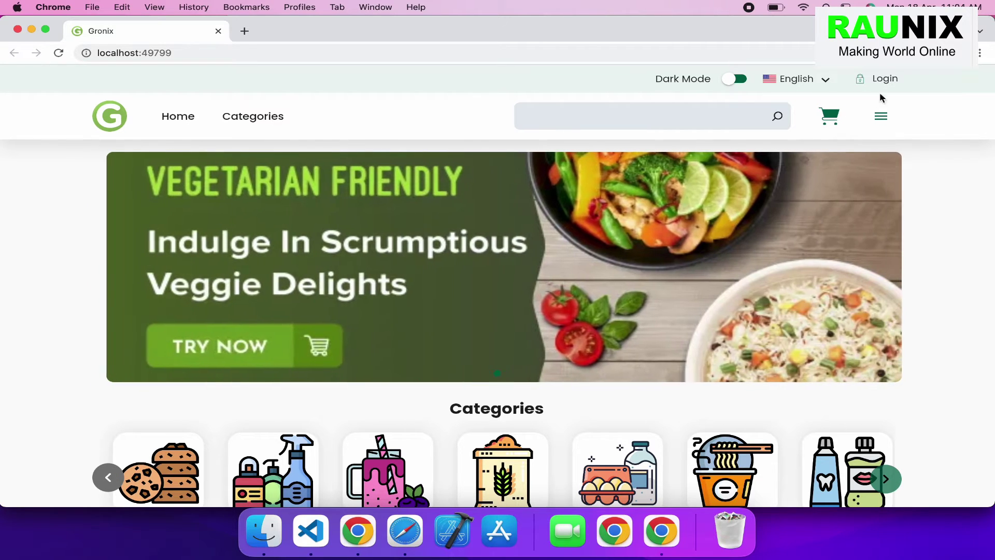
pyautogui.click(825, 78)
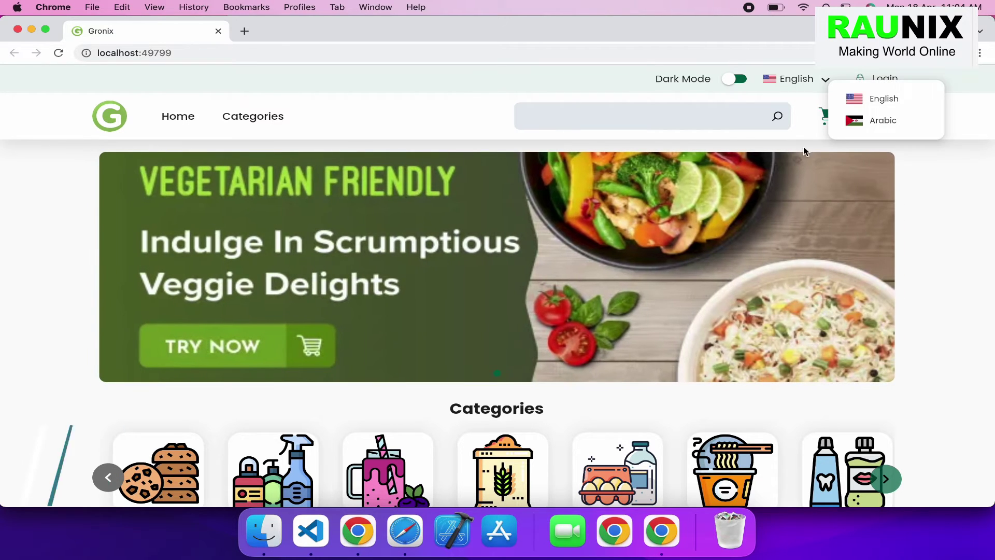
pyautogui.click(890, 82)
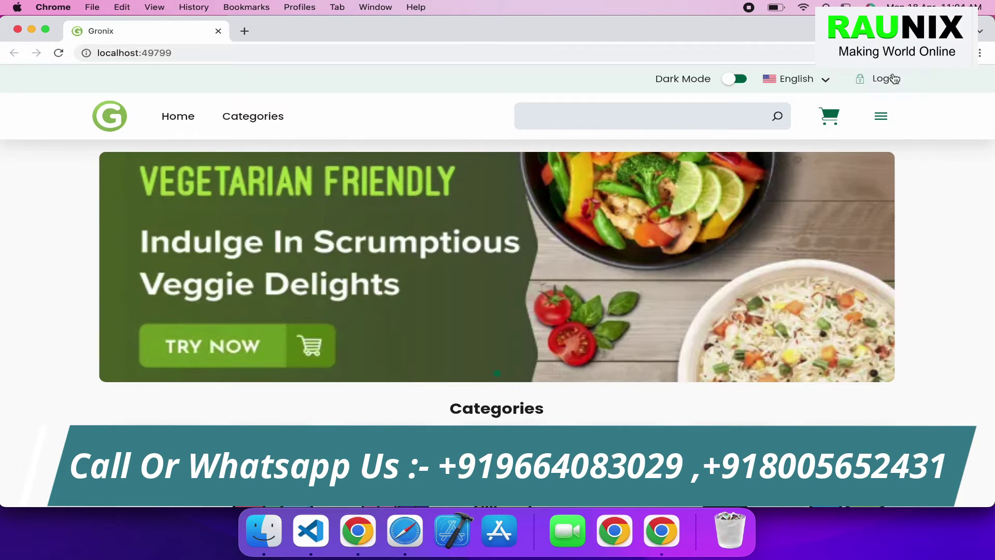
pyautogui.click(890, 82)
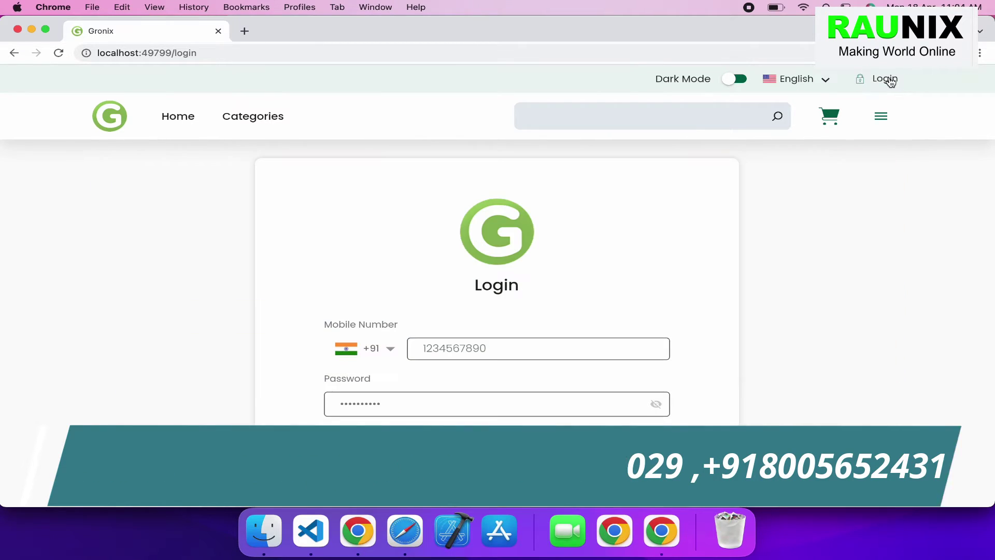
pyautogui.scroll(-2, 584, 279)
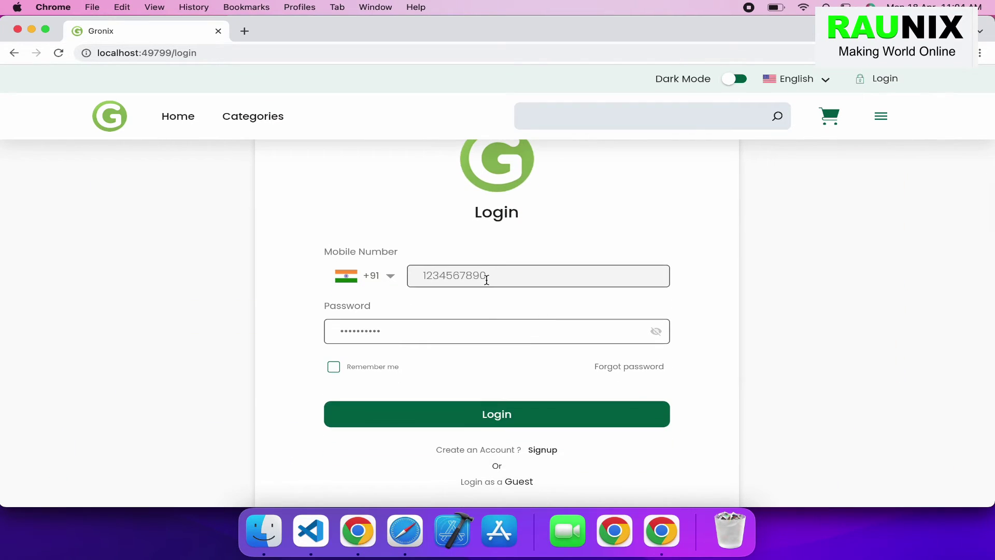
pyautogui.scroll(-1, 382, 286)
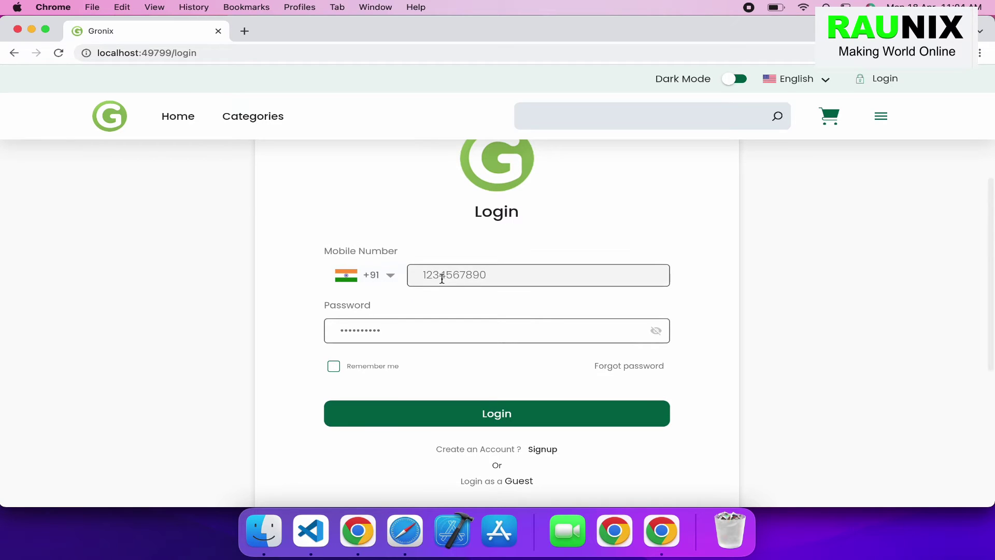
pyautogui.click(392, 277)
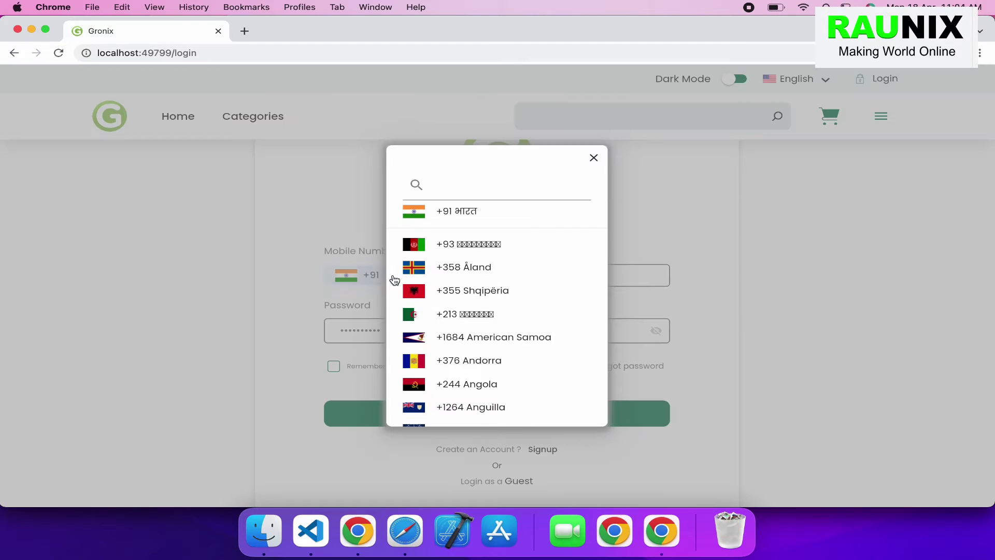
pyautogui.scroll(-1, 501, 311)
pyautogui.scroll(-1, 502, 311)
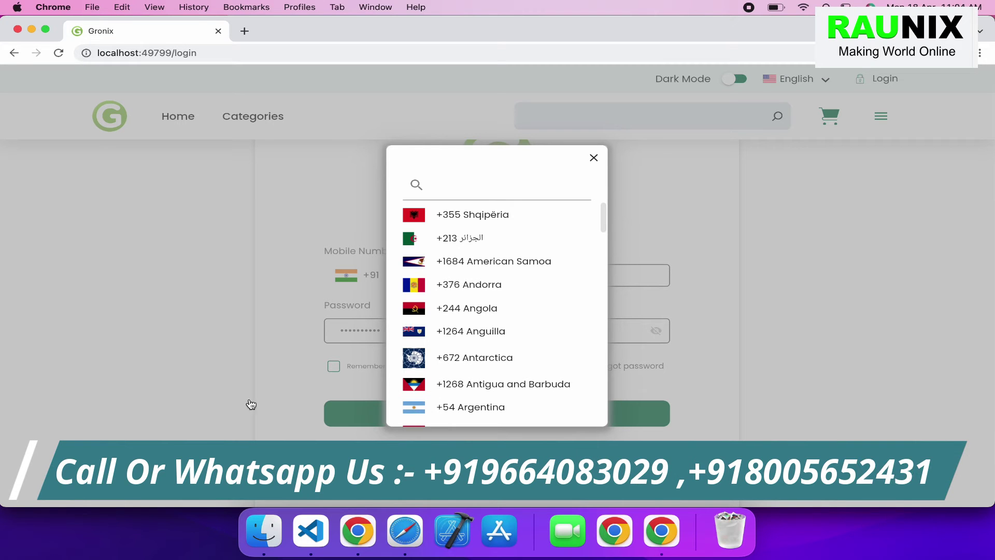
pyautogui.click(58, 56)
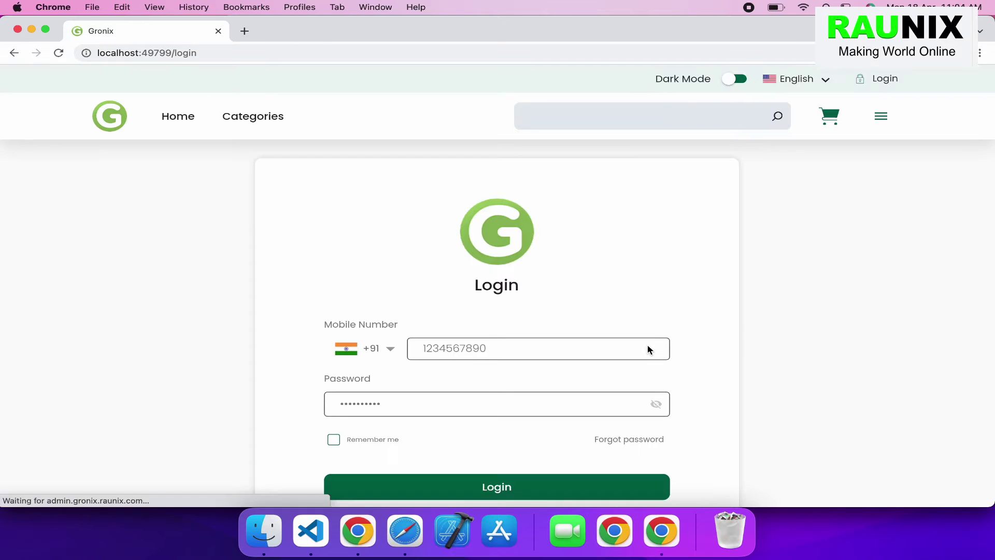
pyautogui.scroll(-3, 589, 420)
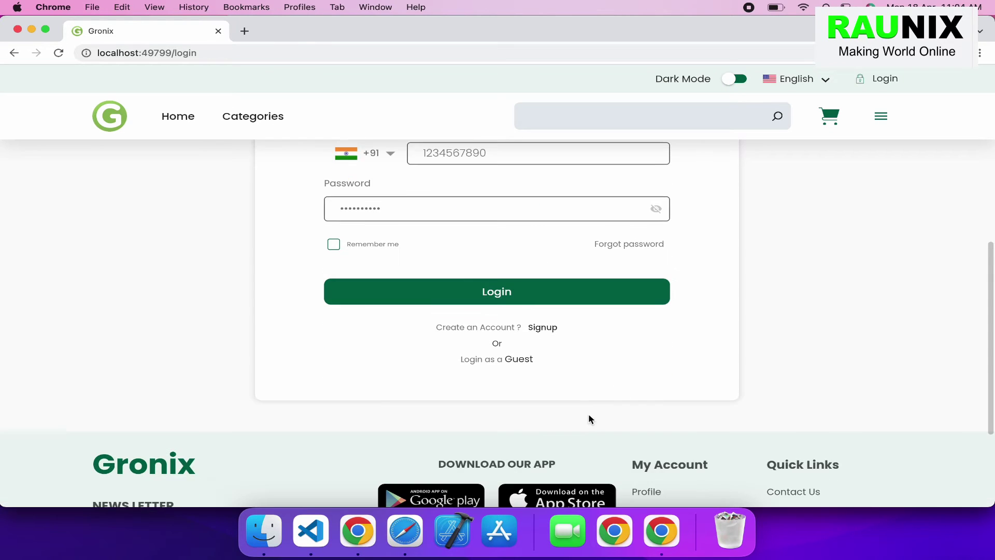
# Step: Begin Gronix signup with a mobile number and continue to account creation
pyautogui.click(543, 327)
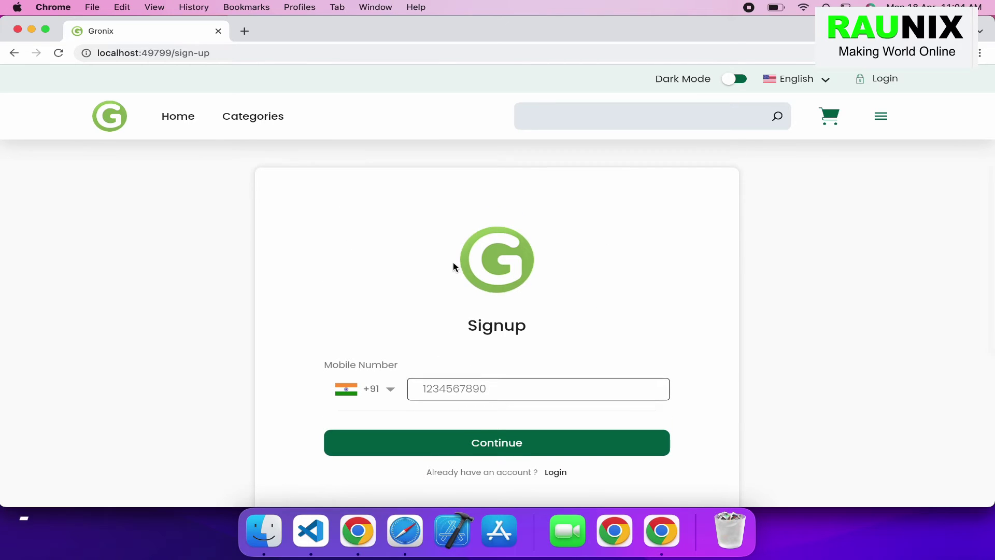
pyautogui.scroll(-2, 459, 269)
pyautogui.click(444, 244)
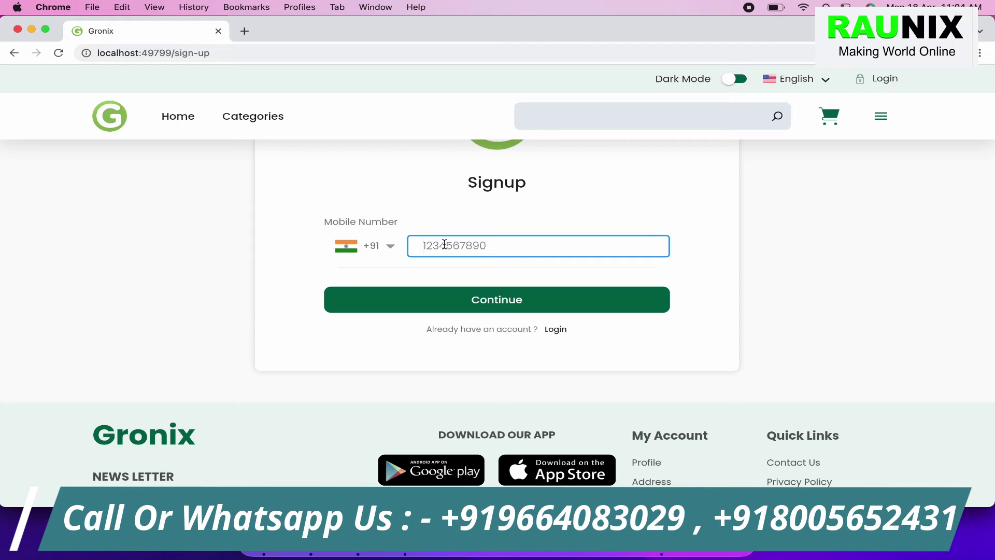
pyautogui.write('9')
pyautogui.write('21')
pyautogui.click(484, 310)
pyautogui.scroll(-1, 498, 311)
pyautogui.scroll(-1, 428, 341)
pyautogui.scroll(-3, 429, 340)
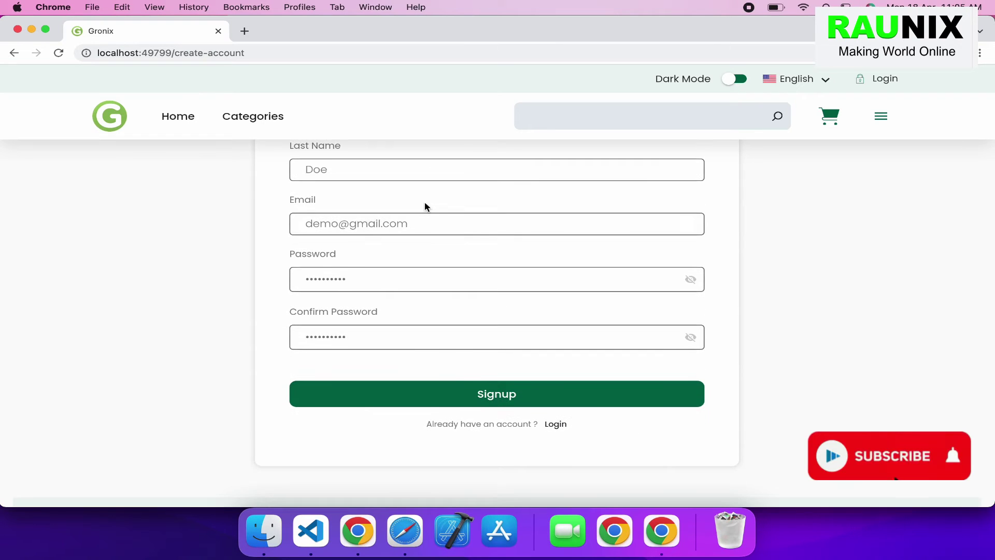
pyautogui.scroll(1, 425, 205)
pyautogui.scroll(1, 454, 227)
pyautogui.scroll(1, 433, 251)
# Step: Enter first name, last name, email, password and confirmation, then submit the signup
pyautogui.click(359, 203)
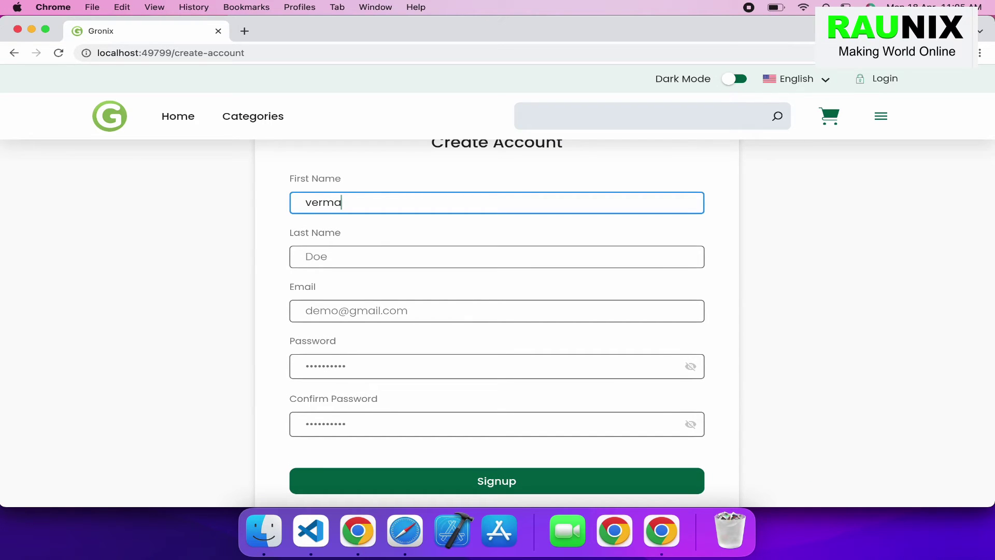
pyautogui.press('Tab')
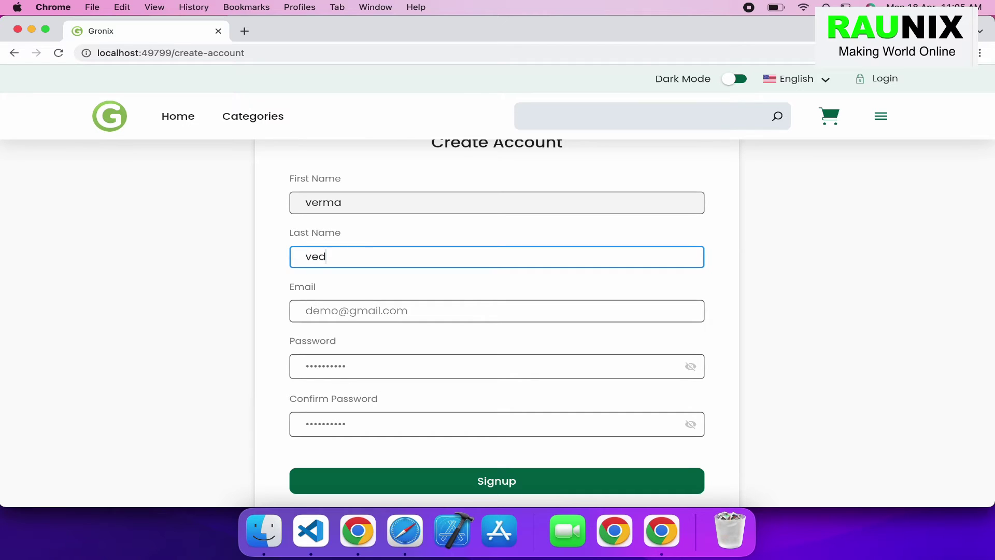
pyautogui.press('Tab')
pyautogui.write('ve')
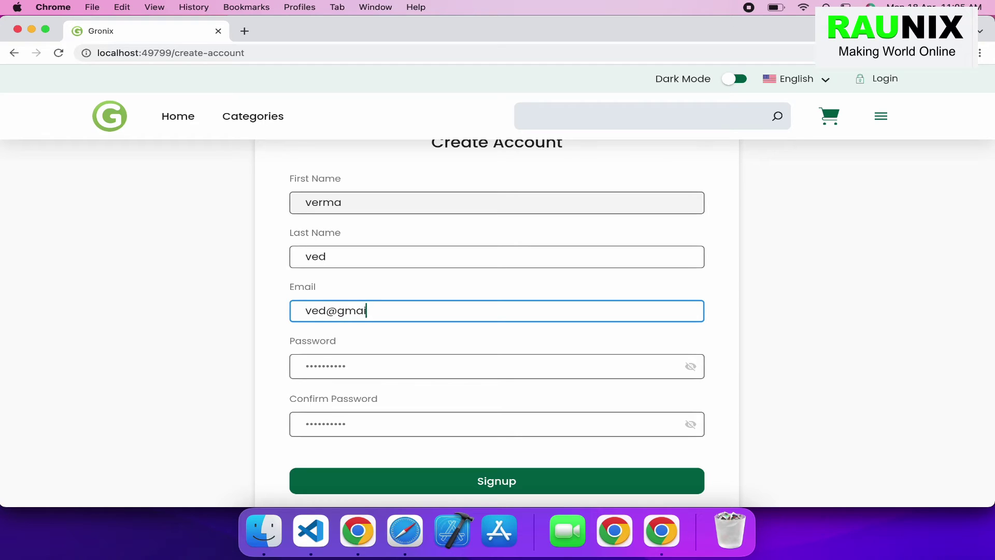
pyautogui.write('om')
pyautogui.press('Tab')
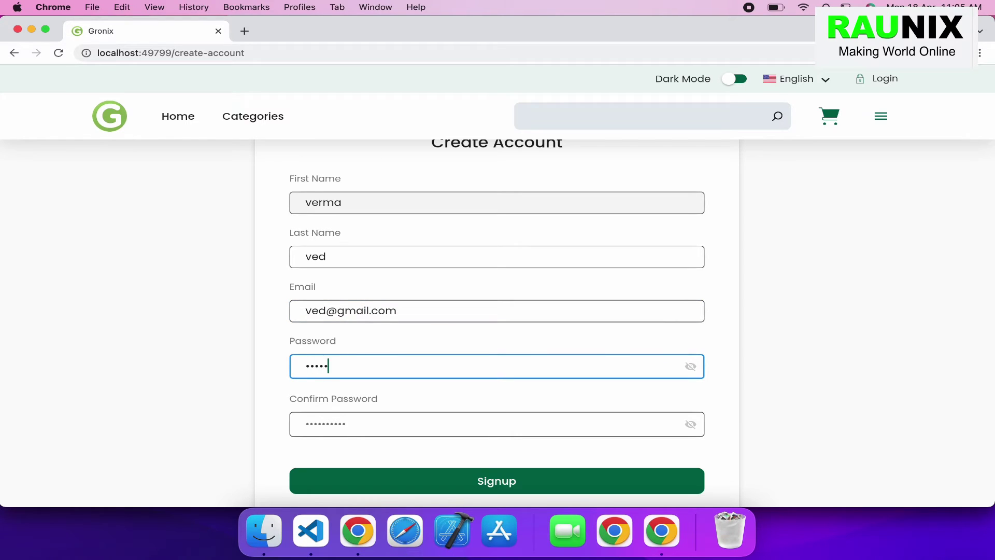
pyautogui.click(397, 422)
pyautogui.write('v')
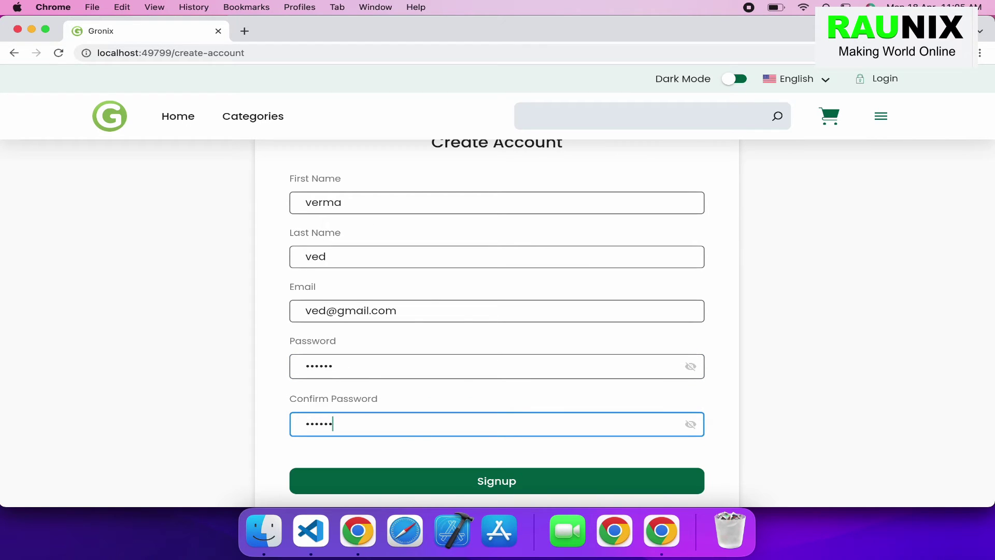
pyautogui.click(458, 490)
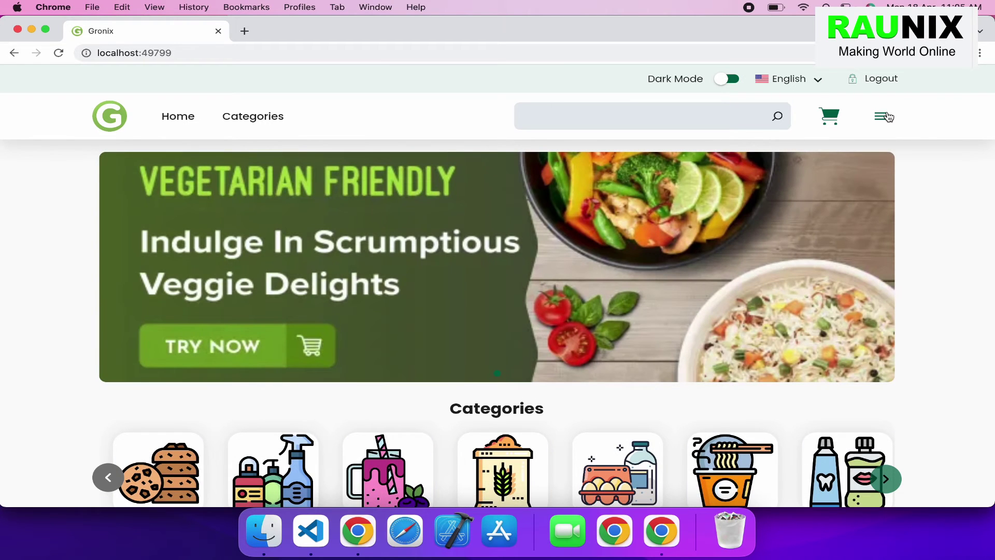
# Step: View the Profile edit form from the account menu, then return to the menu page
pyautogui.click(884, 116)
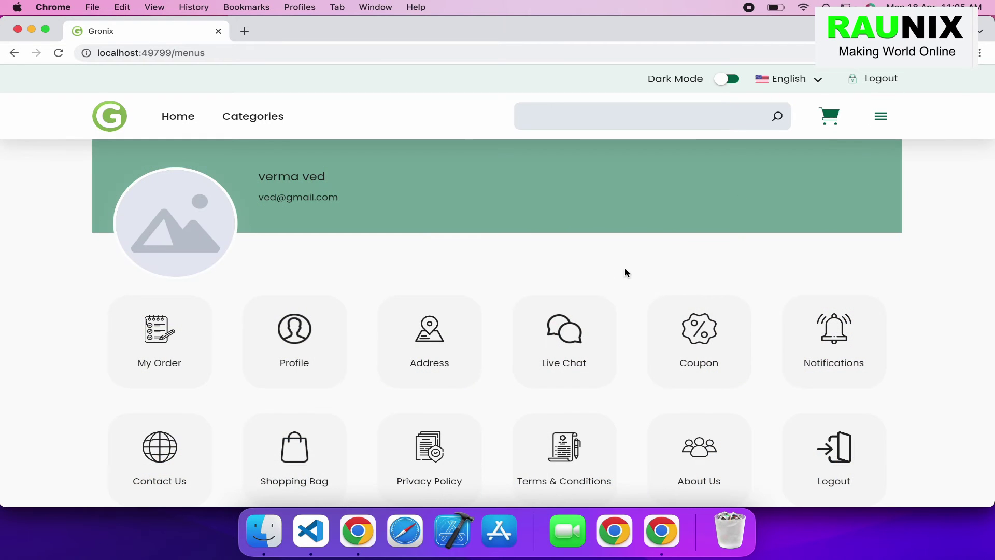
pyautogui.scroll(-2, 428, 311)
pyautogui.scroll(2, 389, 295)
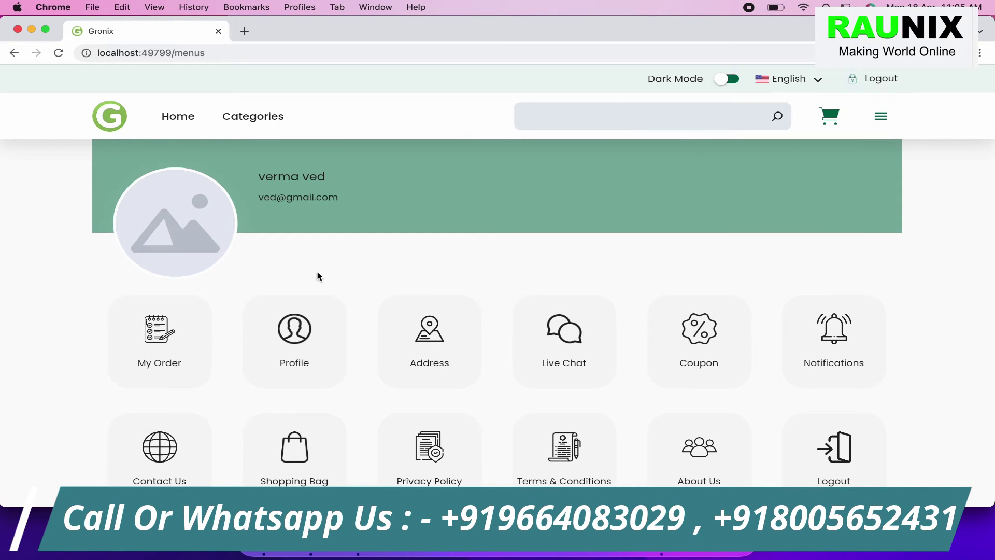
pyautogui.scroll(-1, 140, 311)
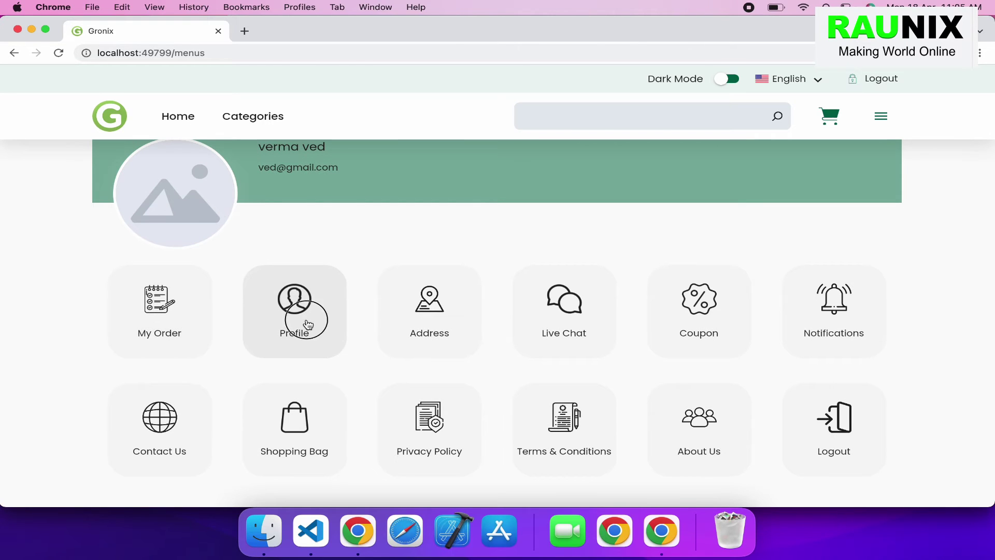
pyautogui.click(312, 318)
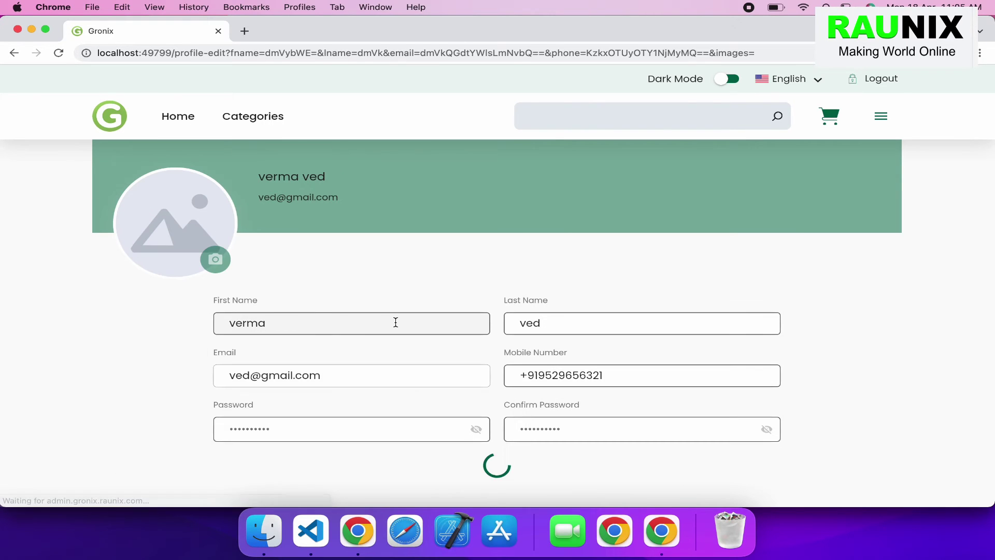
pyautogui.click(881, 116)
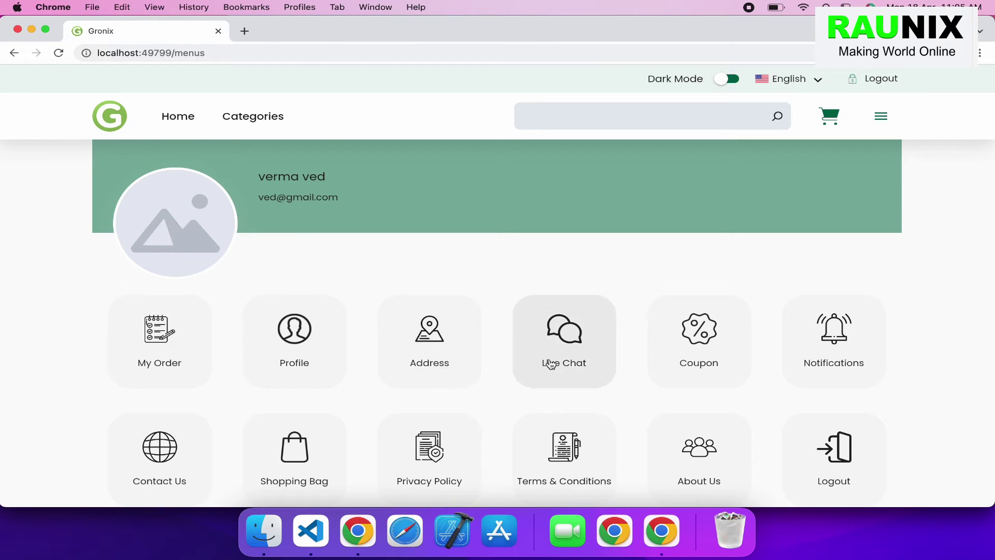
pyautogui.scroll(-1, 576, 354)
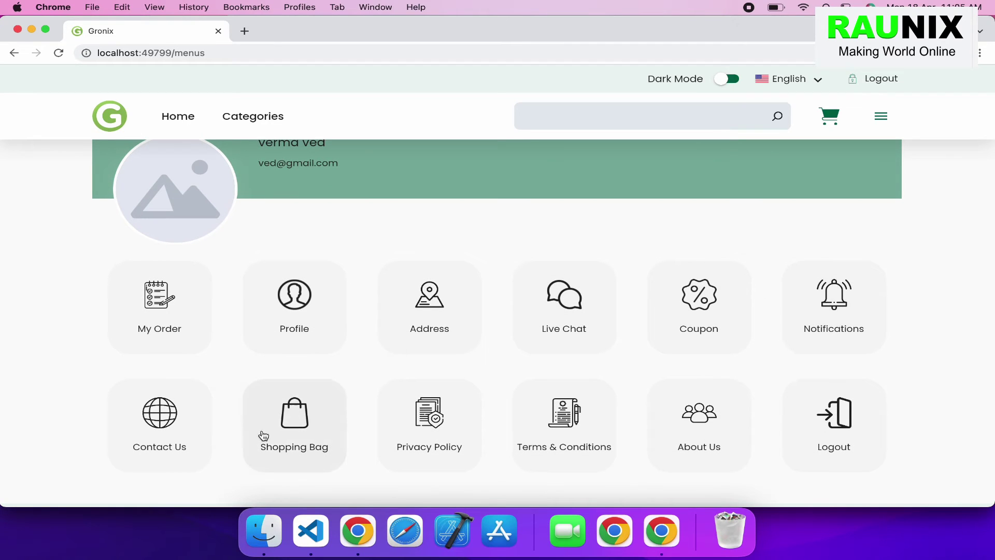
pyautogui.scroll(-1, 262, 441)
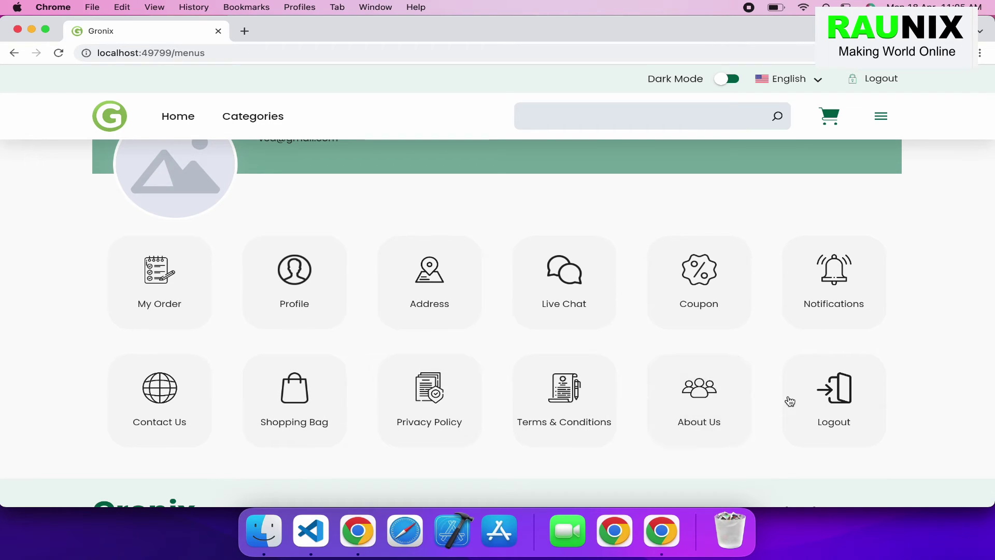
# Step: Log out with the Logout tile and confirmation, then show the Categories dropdown
pyautogui.click(828, 389)
pyautogui.click(425, 334)
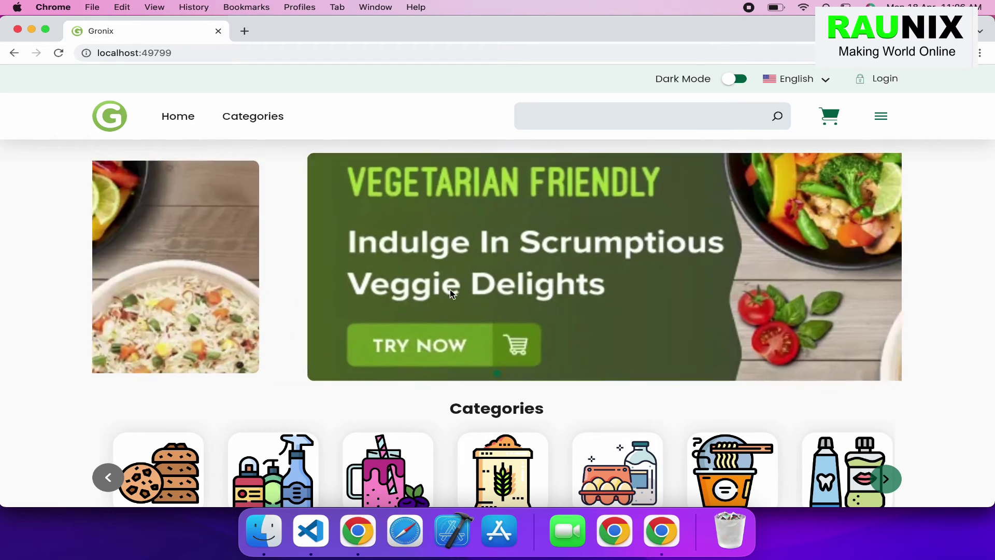
pyautogui.scroll(-1, 525, 300)
pyautogui.scroll(1, 525, 299)
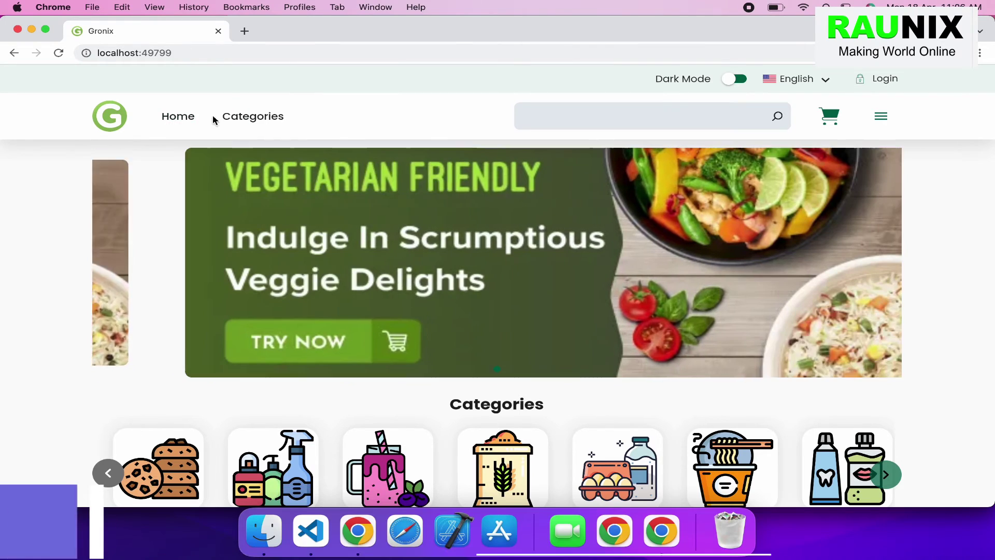
pyautogui.click(253, 117)
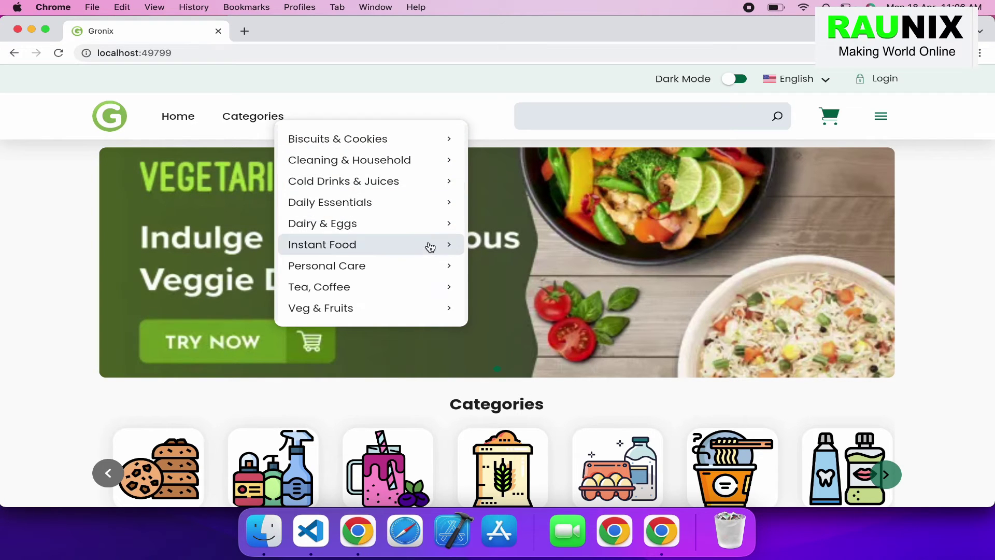
pyautogui.scroll(-2, 2, 397)
pyautogui.scroll(-2, 6, 395)
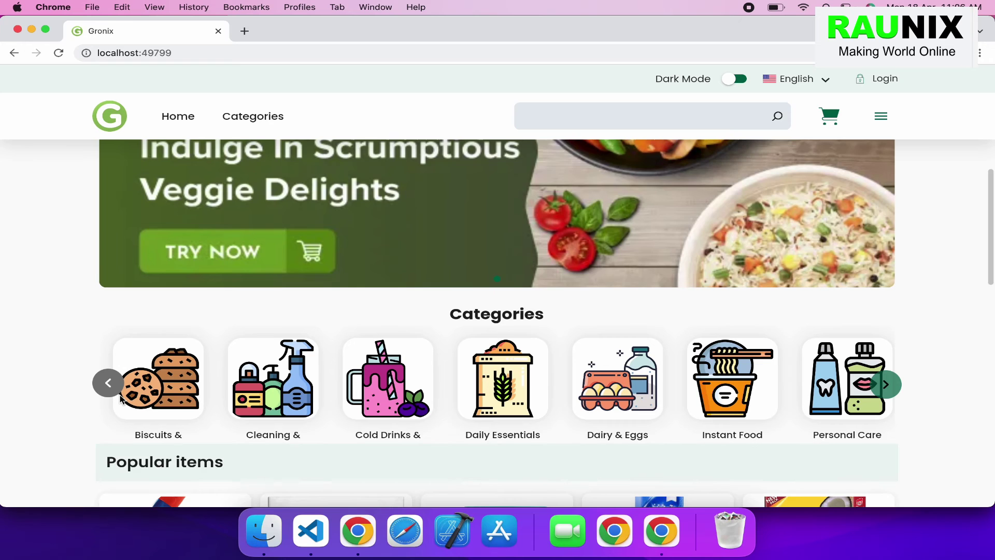
pyautogui.scroll(-2, 167, 378)
pyautogui.scroll(2, 272, 352)
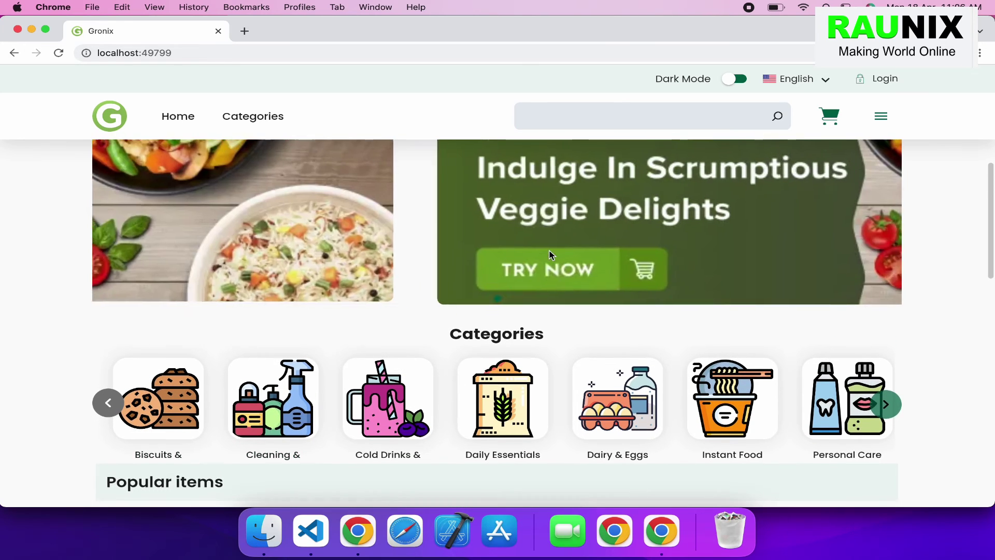
pyautogui.scroll(1, 551, 256)
pyautogui.scroll(1, 660, 300)
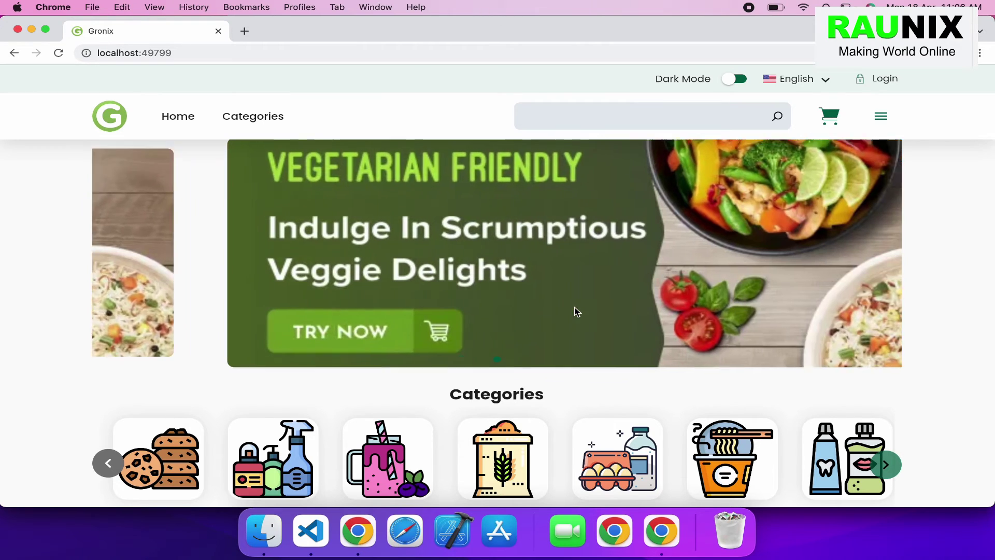
pyautogui.scroll(1, 449, 372)
pyautogui.scroll(-1, 448, 371)
pyautogui.scroll(-3, 270, 340)
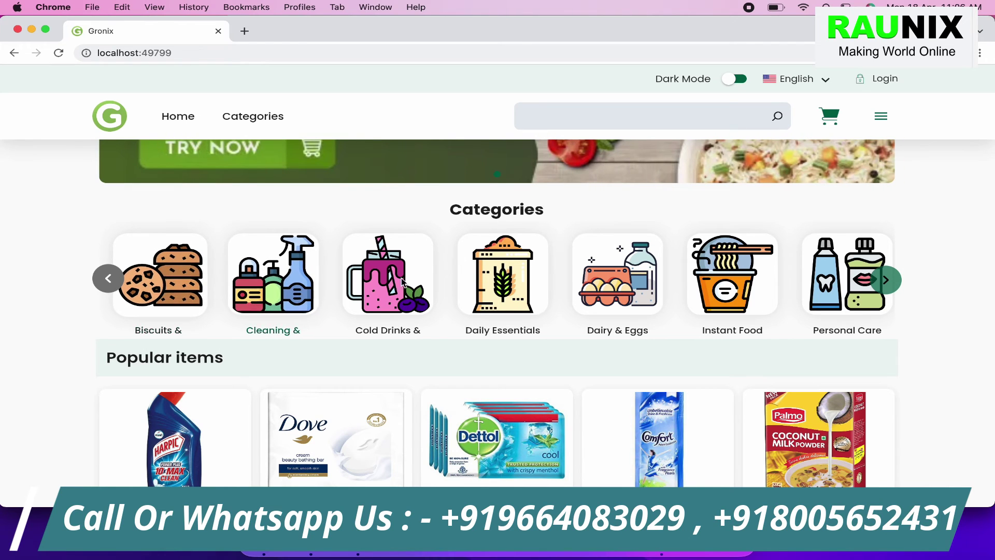
pyautogui.scroll(-1, 758, 339)
pyautogui.scroll(-1, 759, 339)
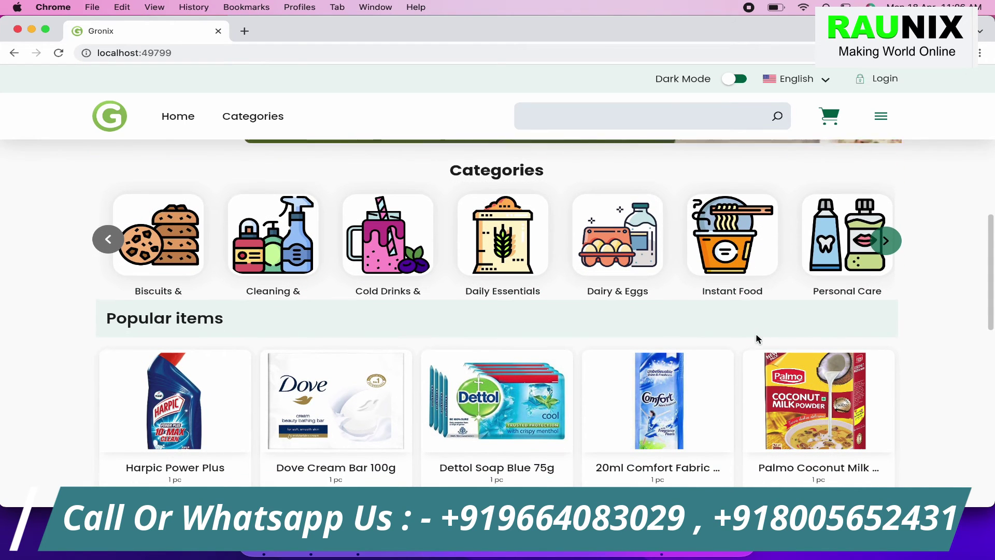
pyautogui.scroll(-1, 296, 333)
pyautogui.scroll(-1, 163, 333)
pyautogui.scroll(-2, 202, 362)
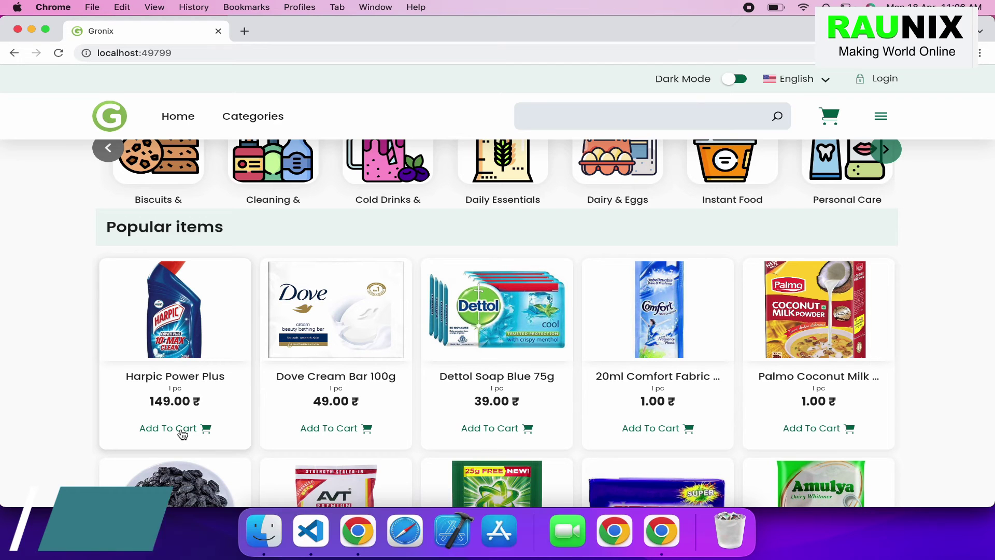
# Step: Toggle Harpic Power Plus in and out of the cart, ending at quantity 1
pyautogui.click(183, 434)
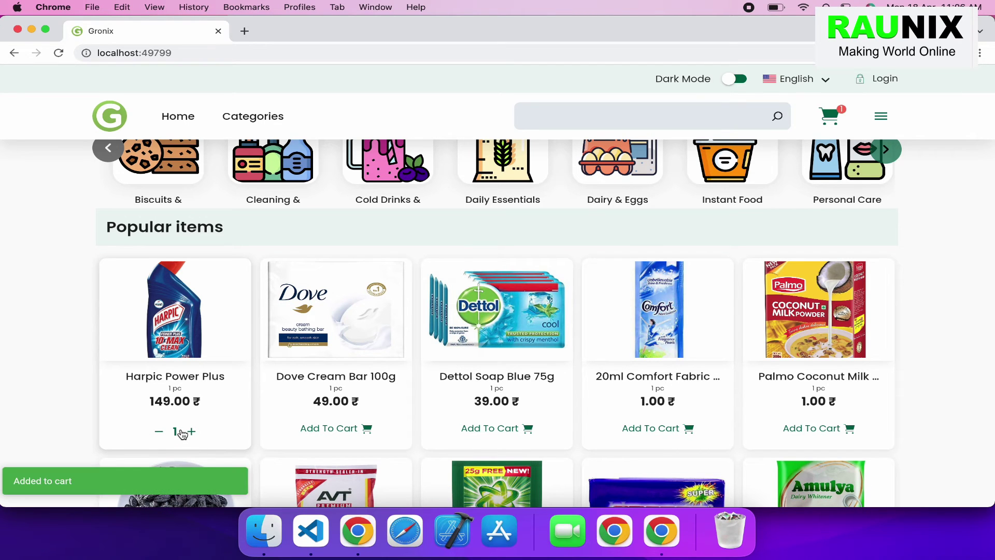
pyautogui.click(164, 434)
pyautogui.click(172, 433)
pyautogui.click(160, 433)
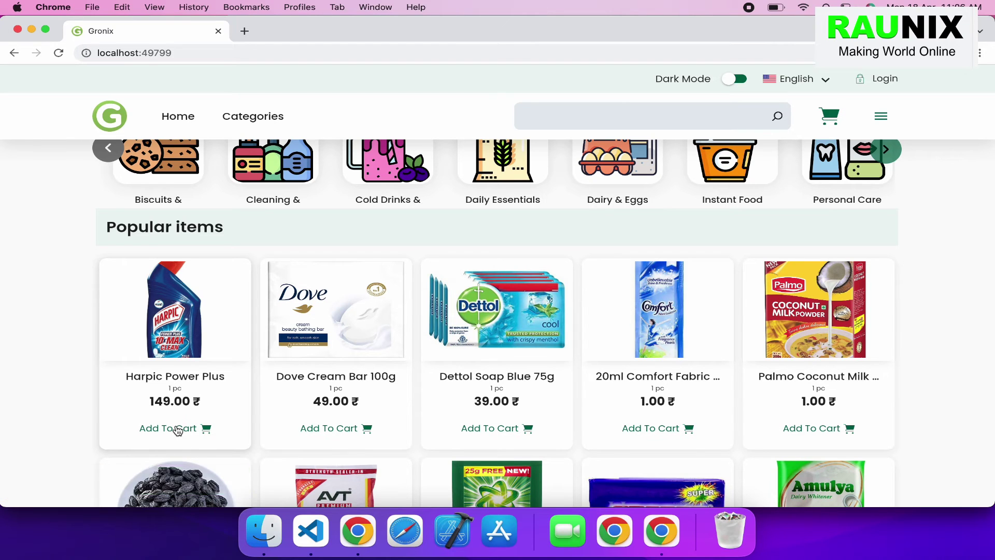
pyautogui.click(178, 430)
pyautogui.click(191, 432)
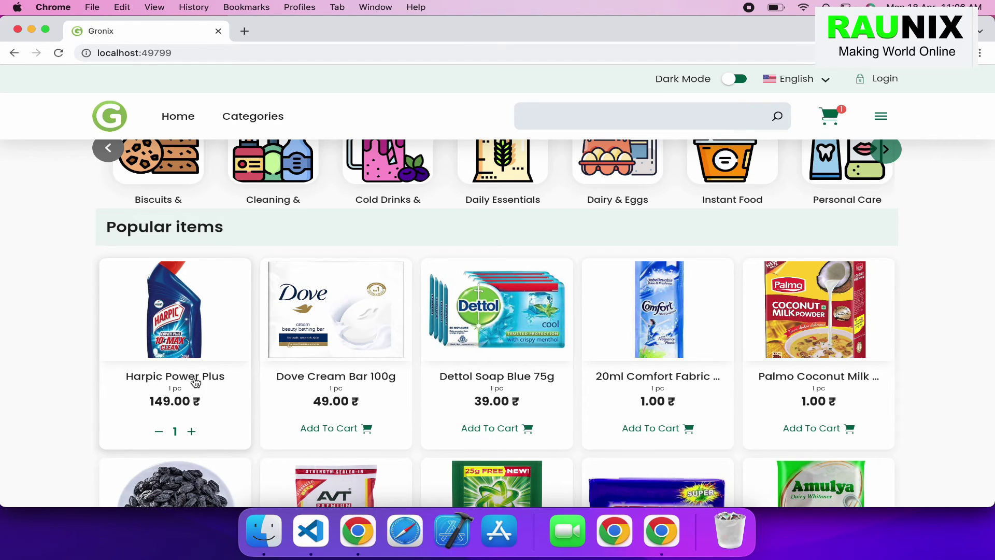
pyautogui.scroll(-3, 202, 365)
pyautogui.scroll(-2, 225, 334)
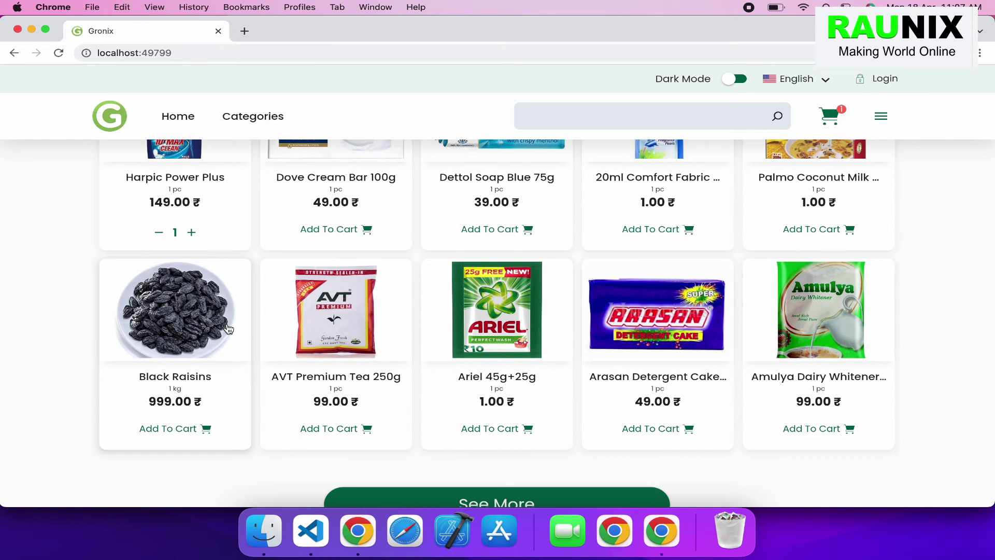
pyautogui.scroll(-3, 227, 334)
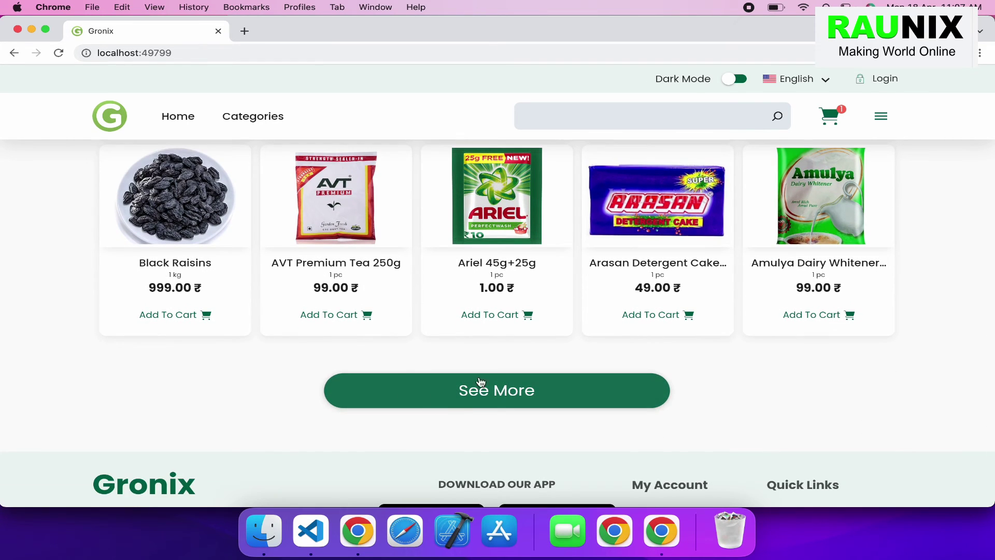
# Step: Load more popular products with See More, then show the guest account menu page
pyautogui.click(515, 400)
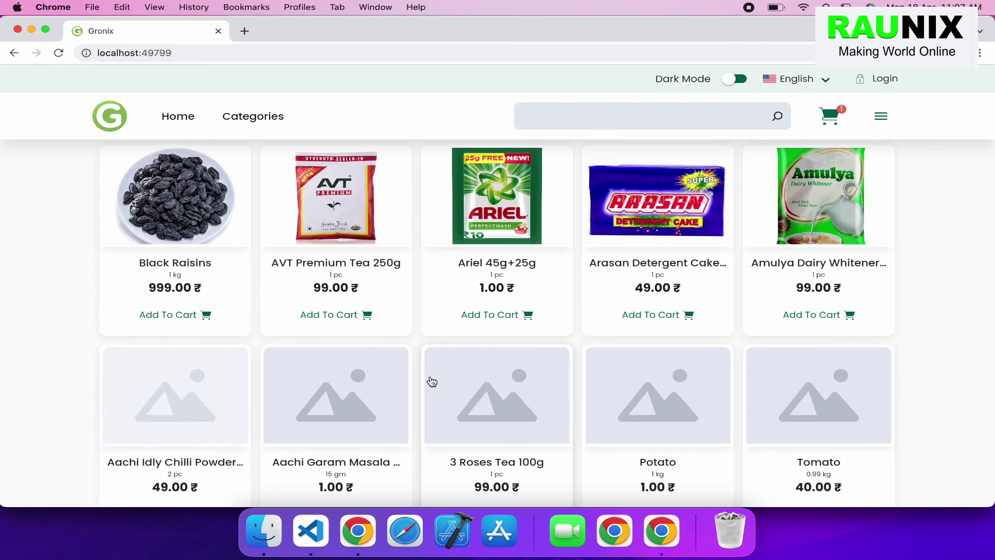
pyautogui.scroll(-3, 417, 385)
pyautogui.scroll(-3, 417, 389)
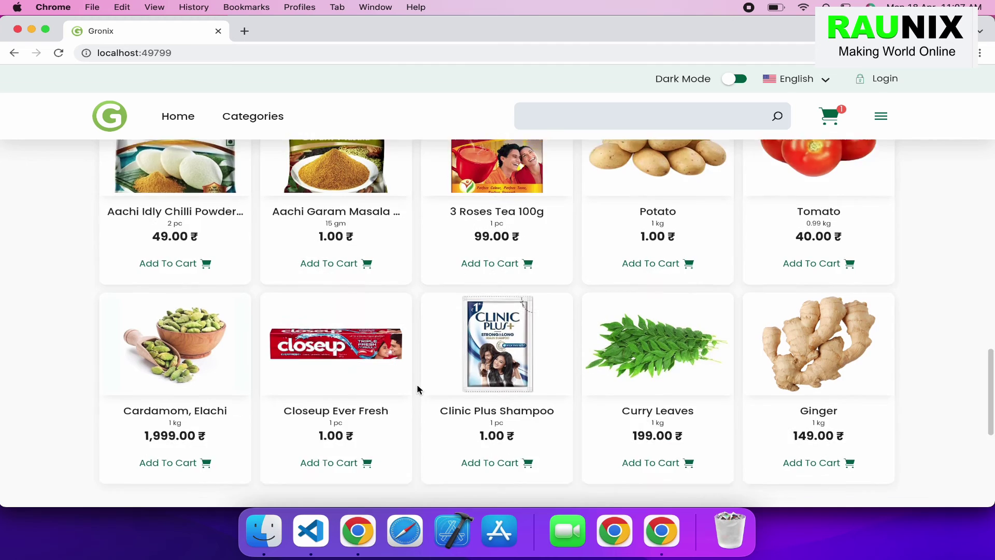
pyautogui.scroll(-1, 416, 389)
pyautogui.scroll(-2, 417, 389)
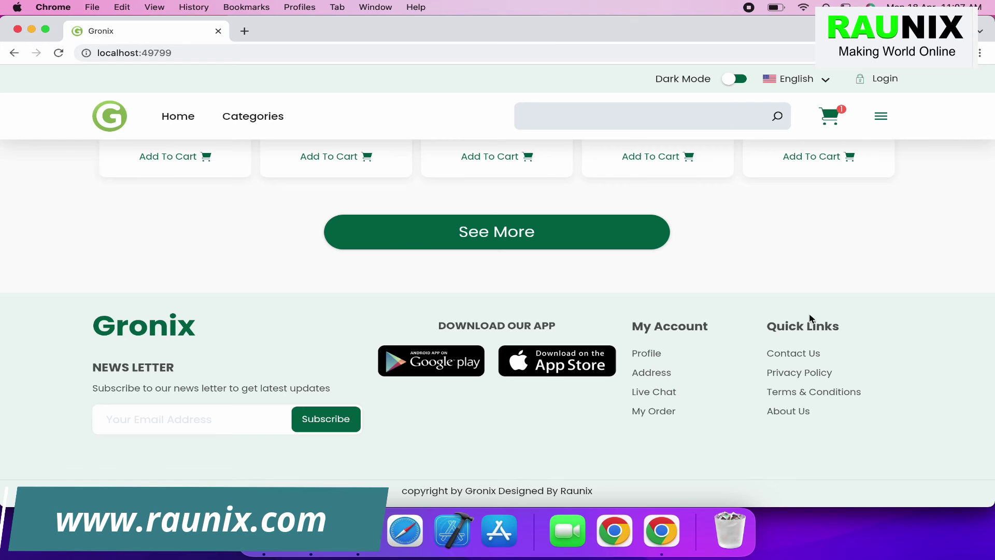
pyautogui.scroll(3, 809, 320)
pyautogui.scroll(15, 800, 335)
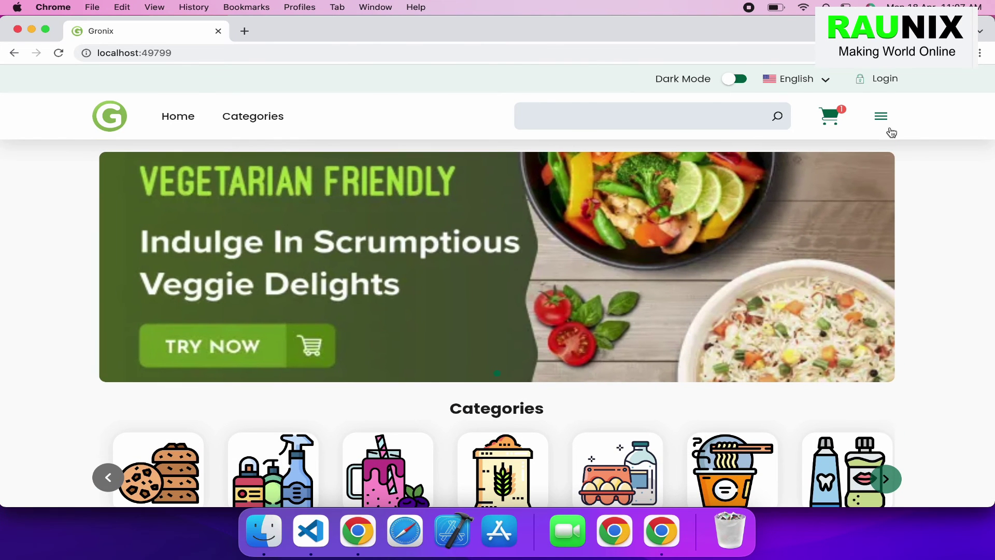
pyautogui.click(882, 116)
pyautogui.scroll(-1, 386, 291)
pyautogui.scroll(-2, 387, 290)
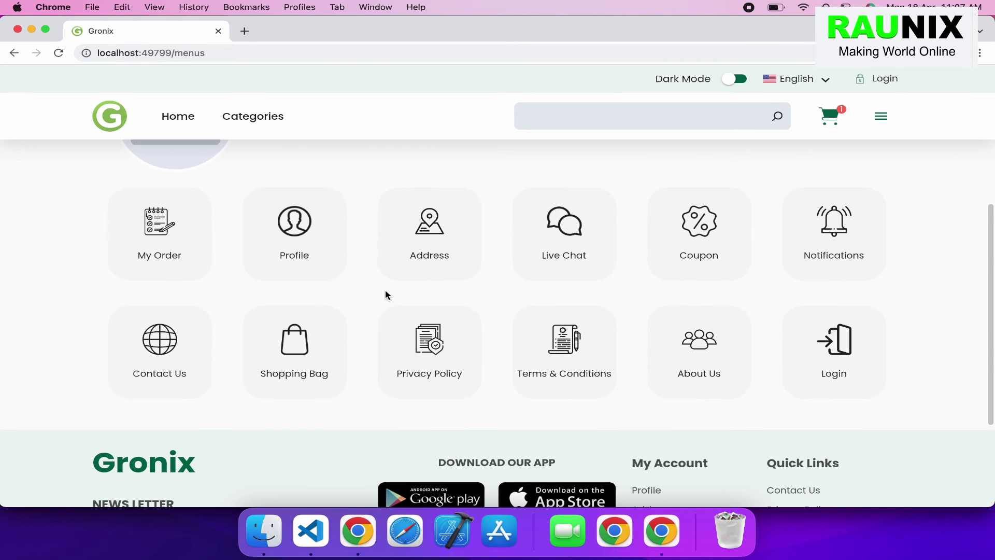
pyautogui.scroll(3, 448, 272)
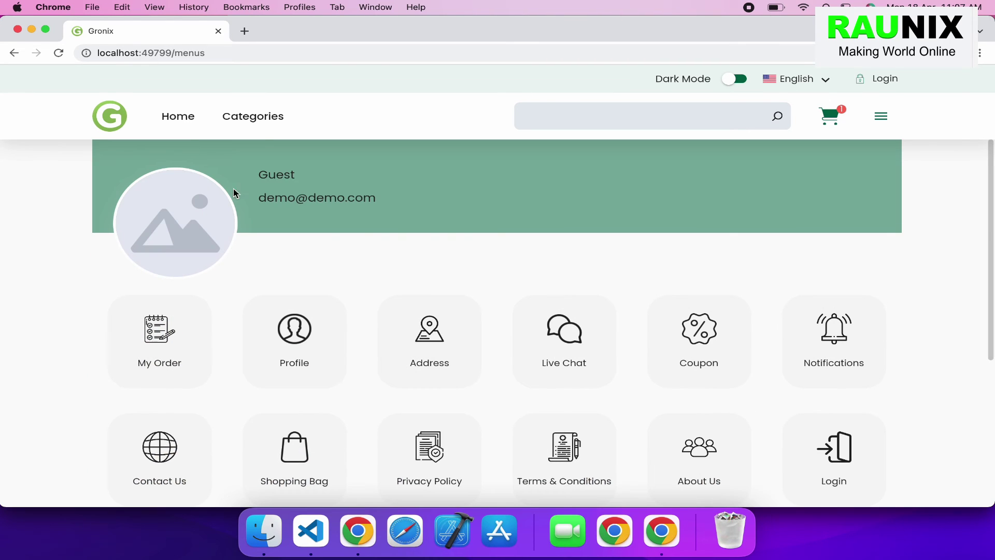
# Step: Dock DevTools right of the Gronix homepage and preview it in a 400×624 responsive view
pyautogui.click(109, 117)
pyautogui.rightClick(56, 152)
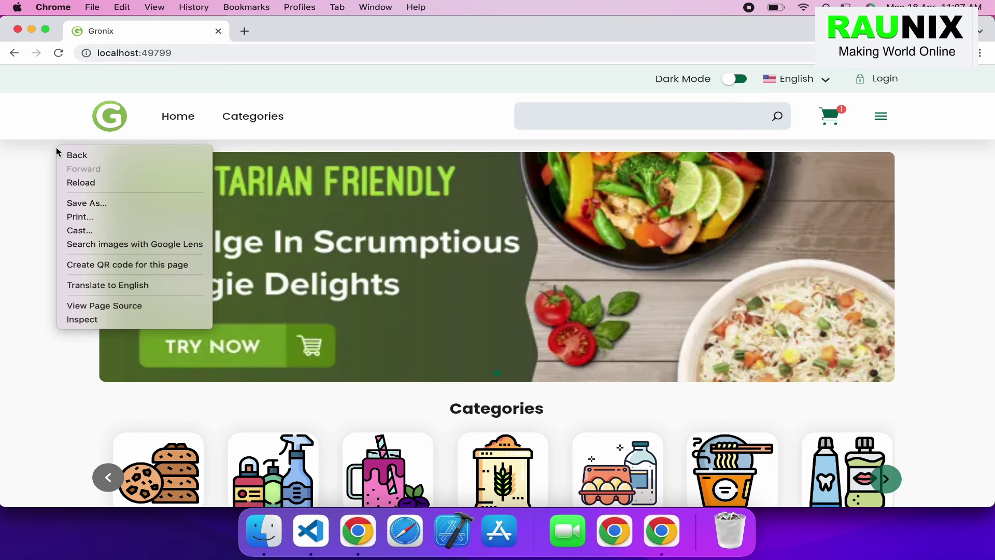
pyautogui.click(78, 318)
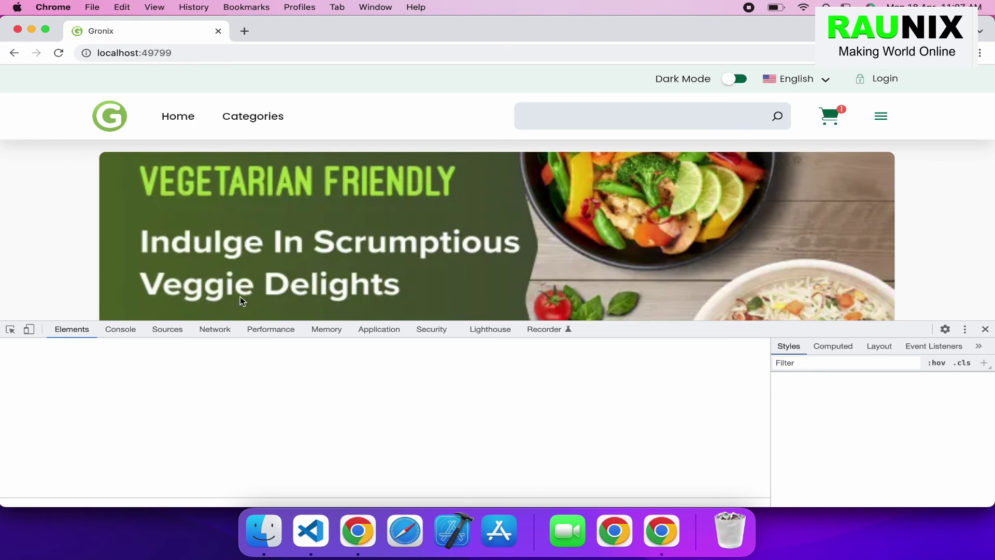
pyautogui.click(967, 330)
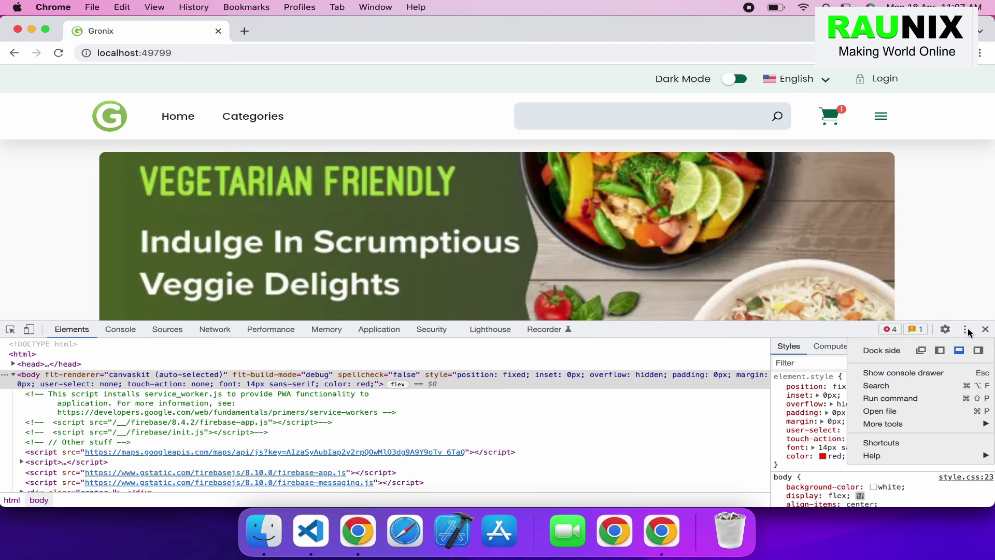
pyautogui.click(980, 352)
pyautogui.click(642, 73)
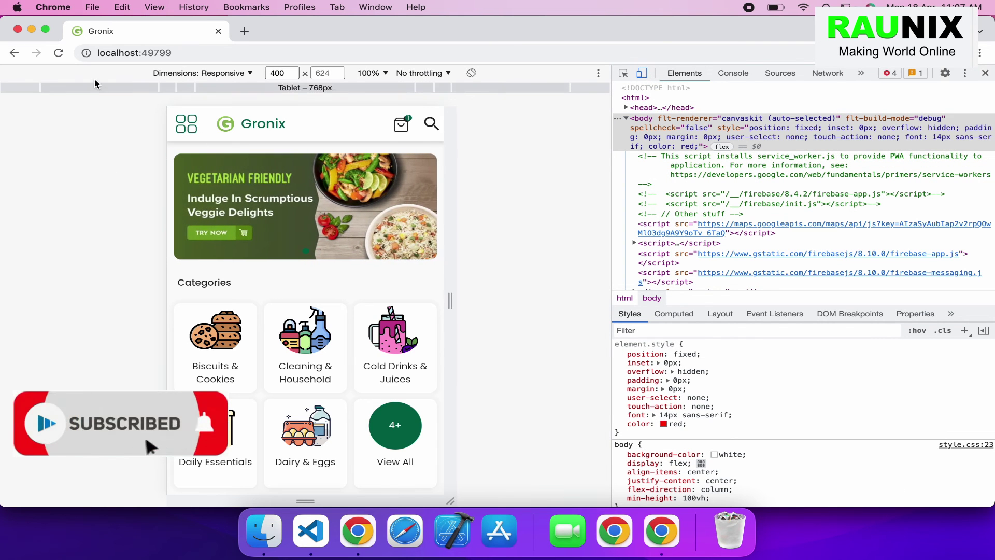
# Step: Reload the mobile preview, then open, close and reopen the Gronix navigation drawer
pyautogui.click(58, 54)
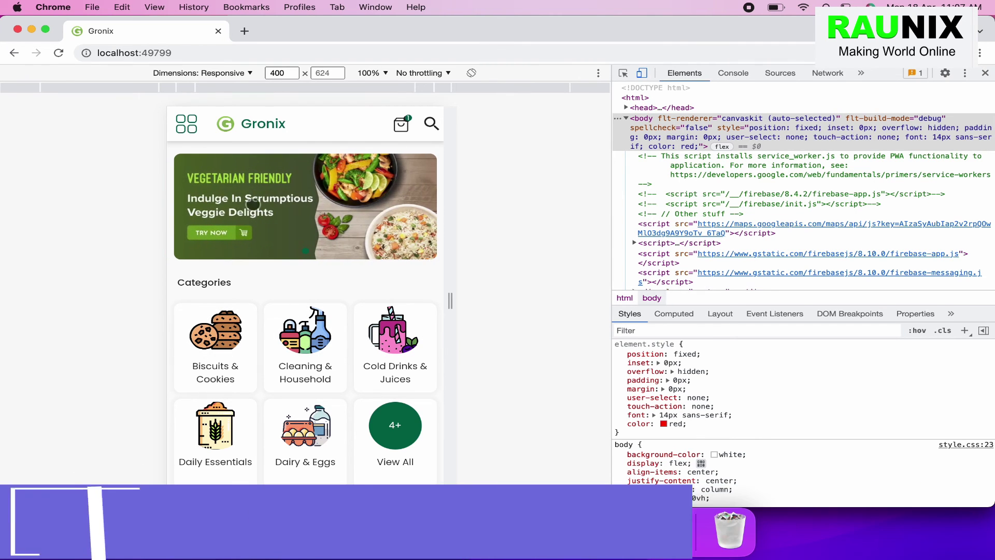
pyautogui.moveTo(302, 283); pyautogui.dragTo(303, 218)
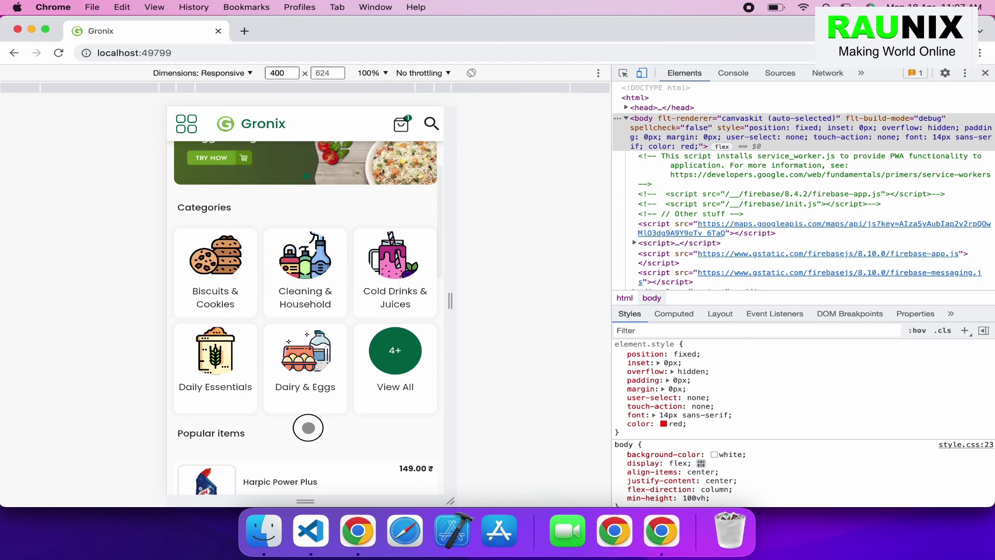
pyautogui.scroll(-5, 306, 290)
pyautogui.scroll(5, 312, 288)
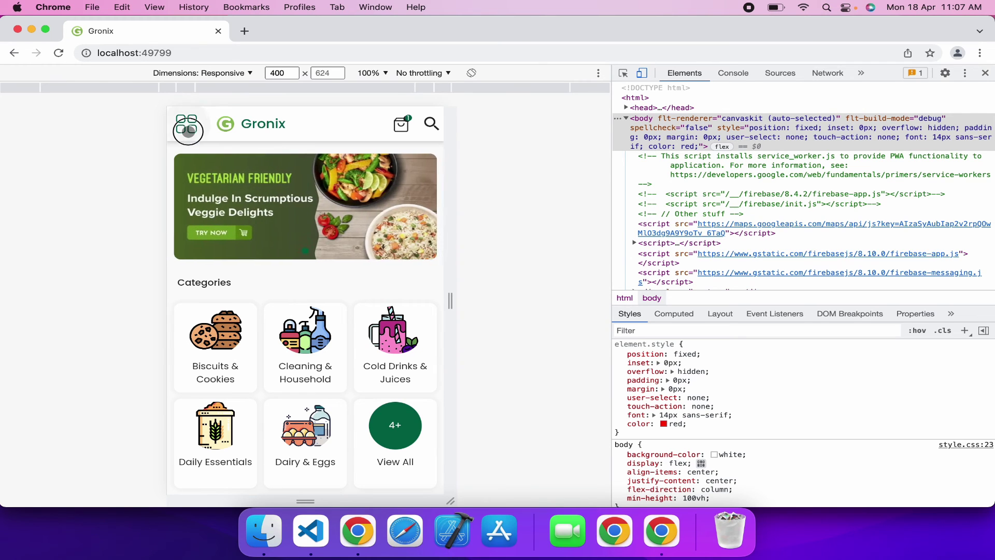
pyautogui.click(187, 122)
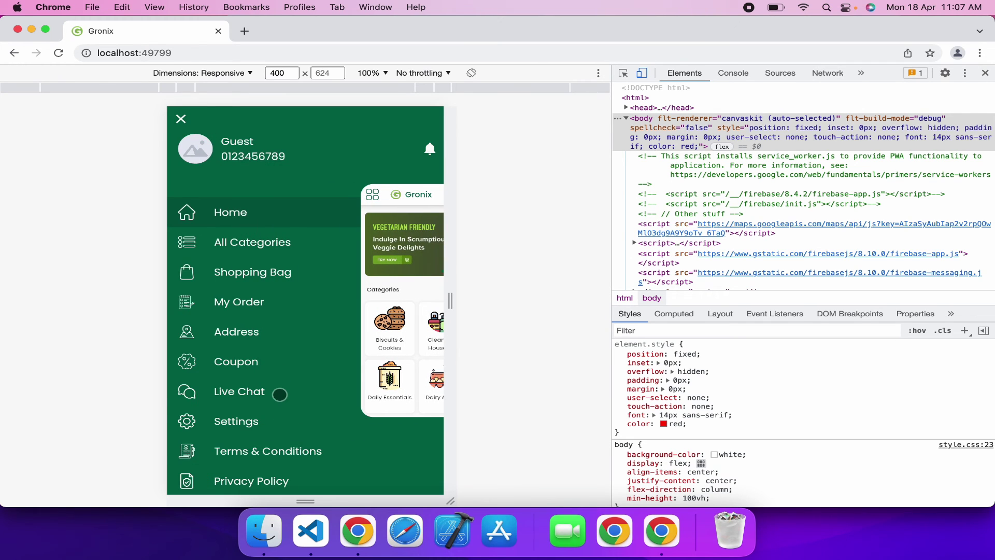
pyautogui.scroll(-2, 278, 395)
pyautogui.scroll(2, 279, 394)
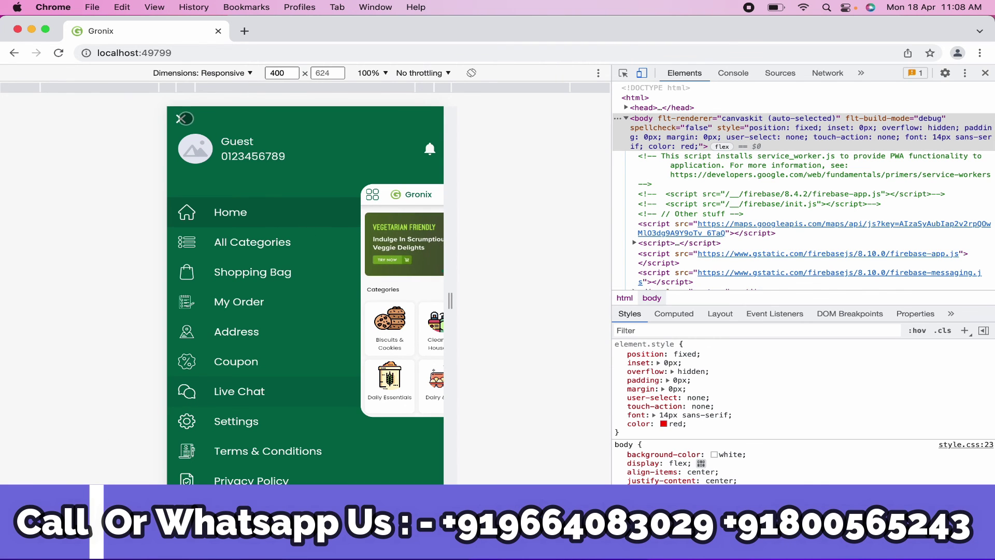
pyautogui.click(185, 118)
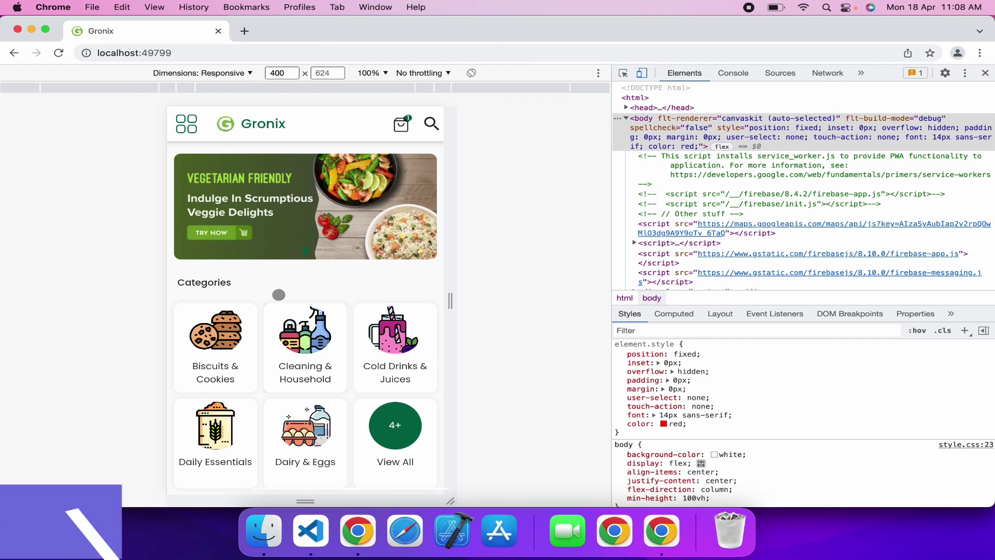
pyautogui.scroll(-2, 279, 309)
pyautogui.scroll(-3, 278, 227)
pyautogui.scroll(-3, 301, 263)
pyautogui.scroll(-2, 300, 262)
pyautogui.scroll(10, 318, 245)
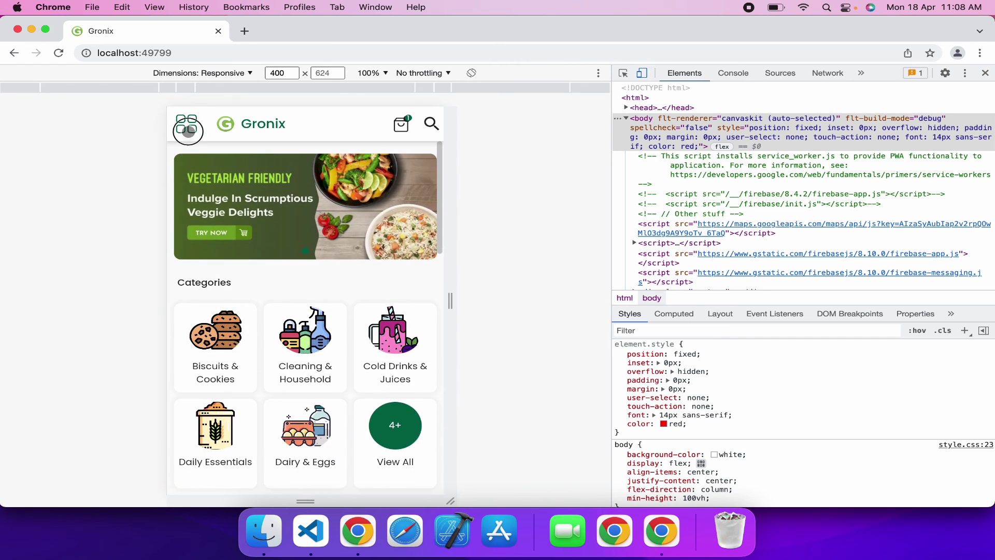
pyautogui.click(188, 130)
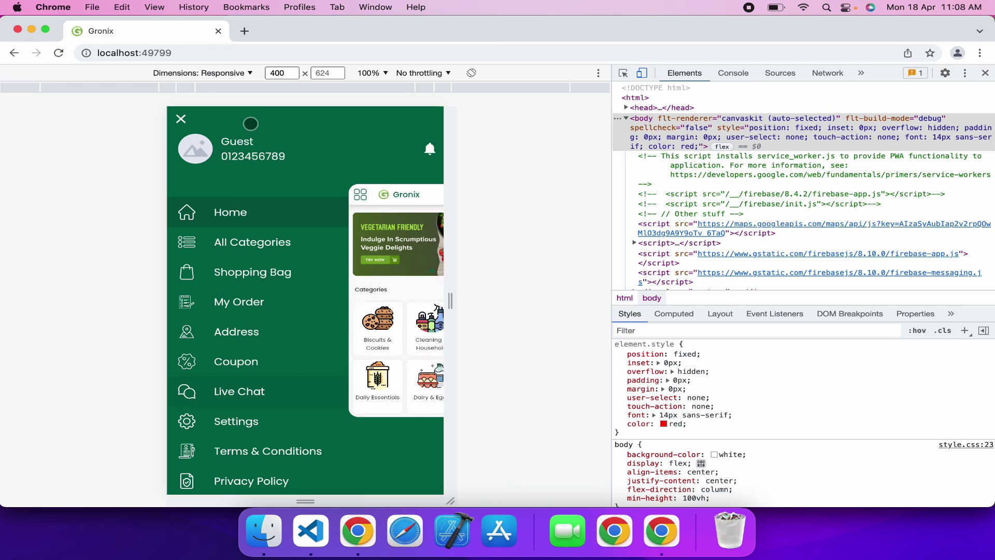
# Step: Close DevTools and return to the full-width Gronix home page via the logo
pyautogui.click(985, 73)
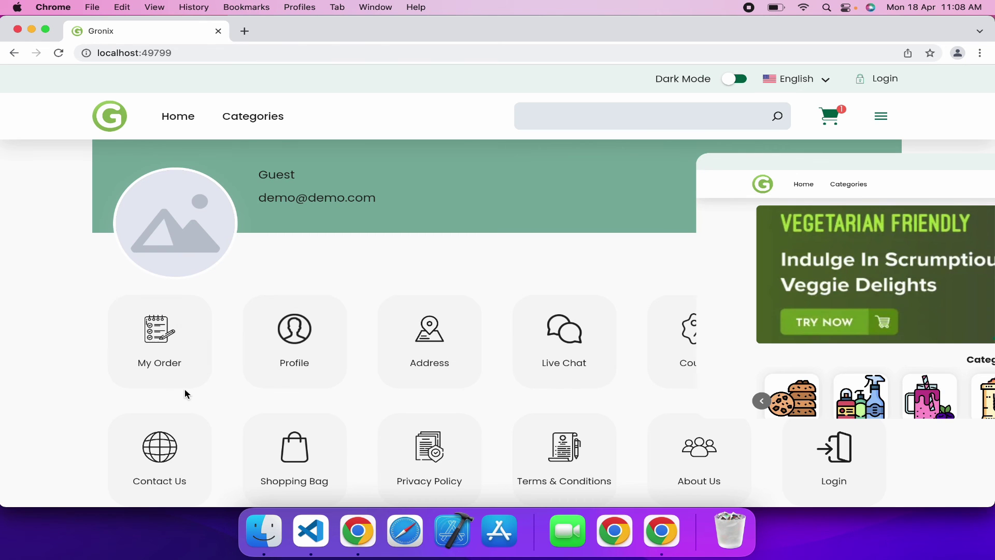
pyautogui.click(115, 119)
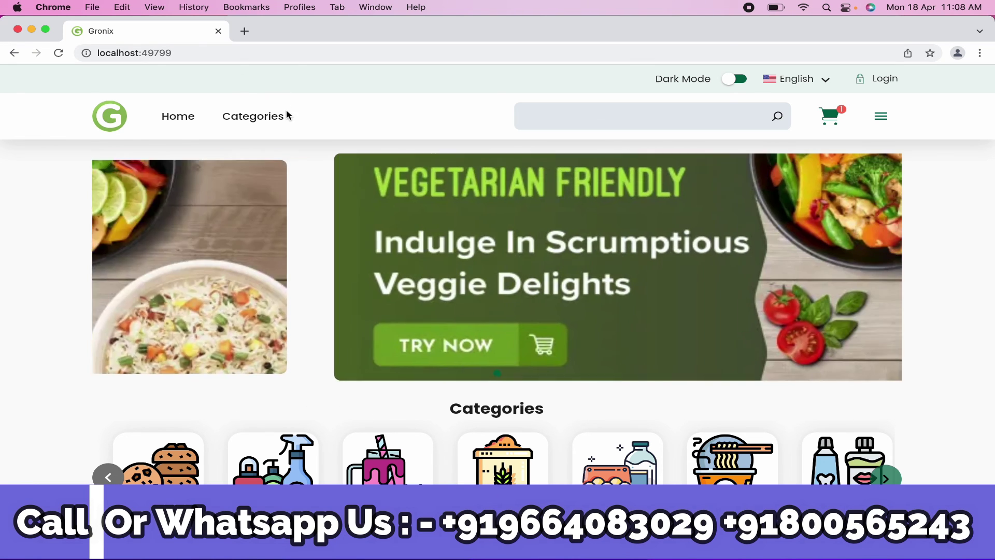
pyautogui.scroll(-1, 389, 195)
pyautogui.scroll(-2, 389, 195)
pyautogui.scroll(-2, 389, 196)
pyautogui.scroll(-1, 423, 255)
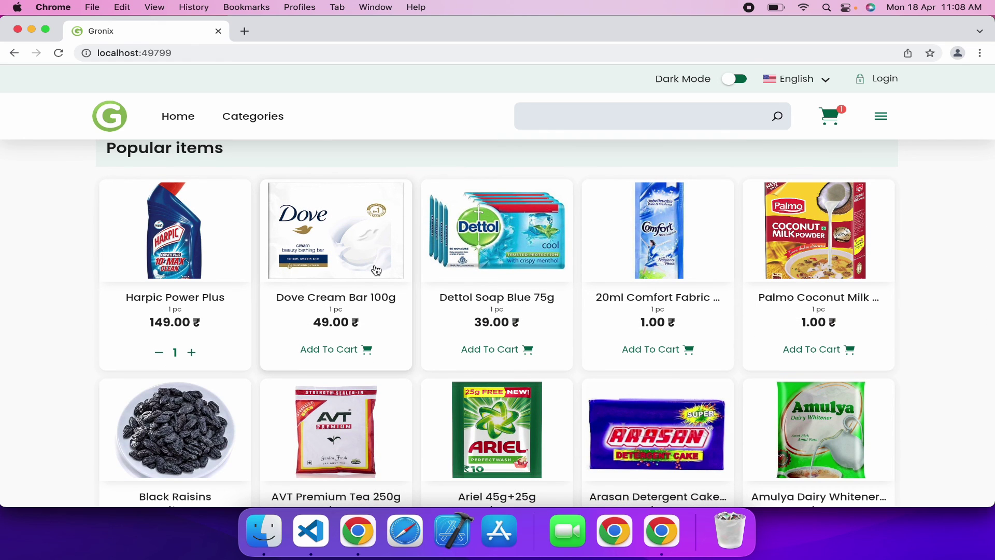